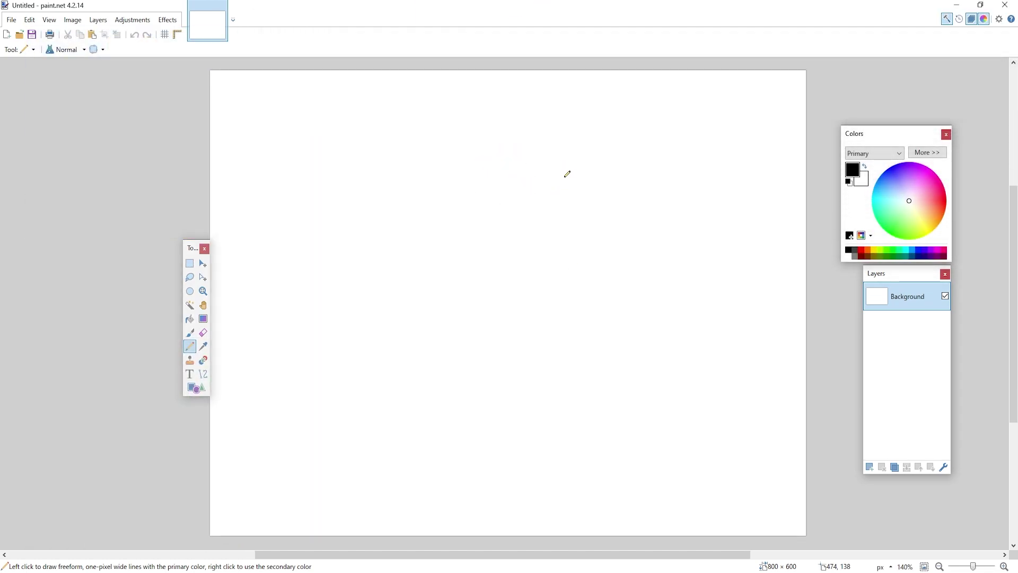
- Resize the image to 1920 × 1080 pixels
{"action": "scroll", "coordinate": [566, 173], "scroll_direction": "down", "scroll_amount": 2}
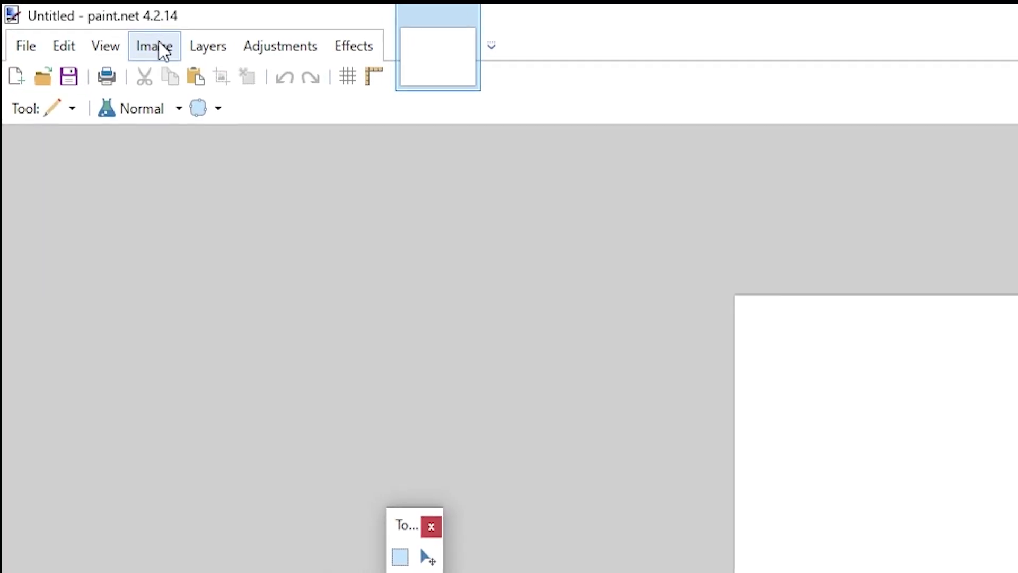
{"action": "left_click", "coordinate": [74, 20]}
{"action": "left_click", "coordinate": [186, 109]}
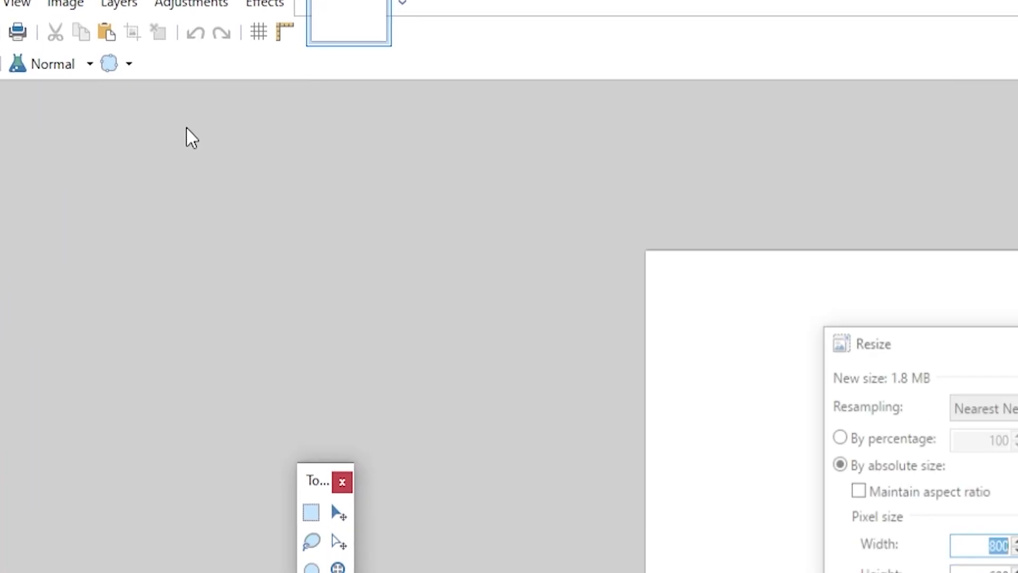
{"action": "type", "text": "1920"}
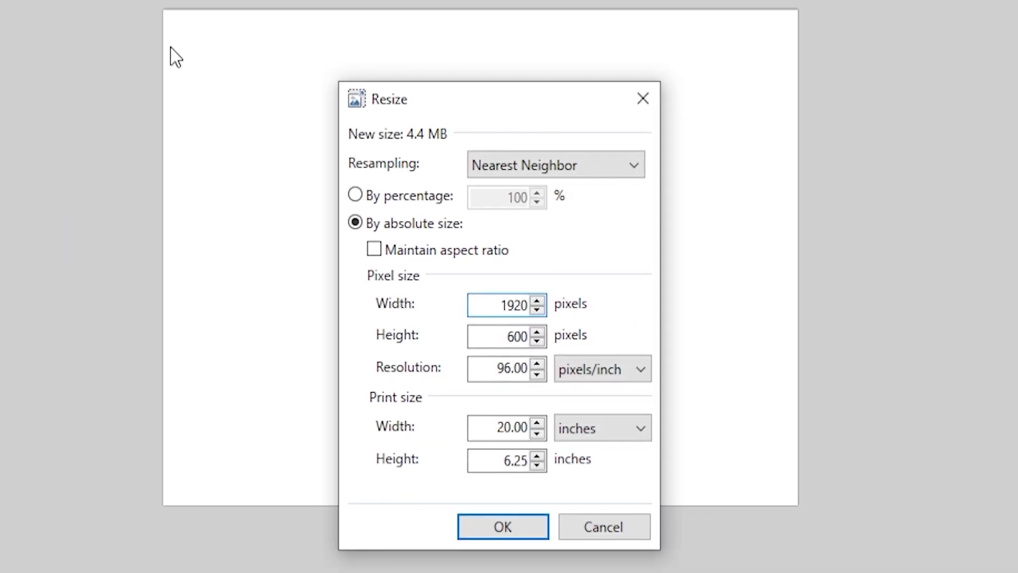
{"action": "left_click", "coordinate": [488, 335]}
{"action": "double_click", "coordinate": [484, 339]}
{"action": "type", "text": "1080"}
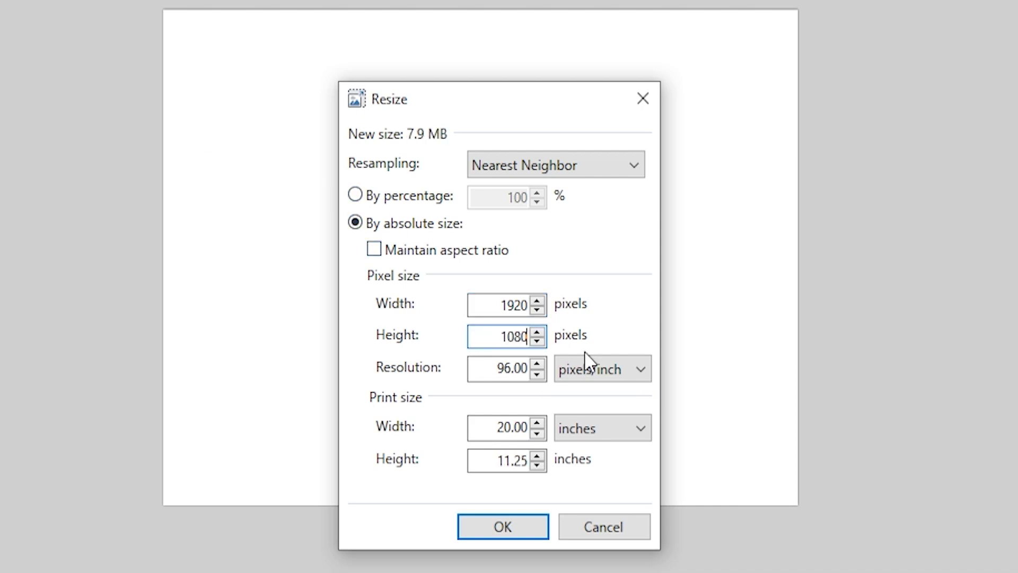
{"action": "key", "text": "Return"}
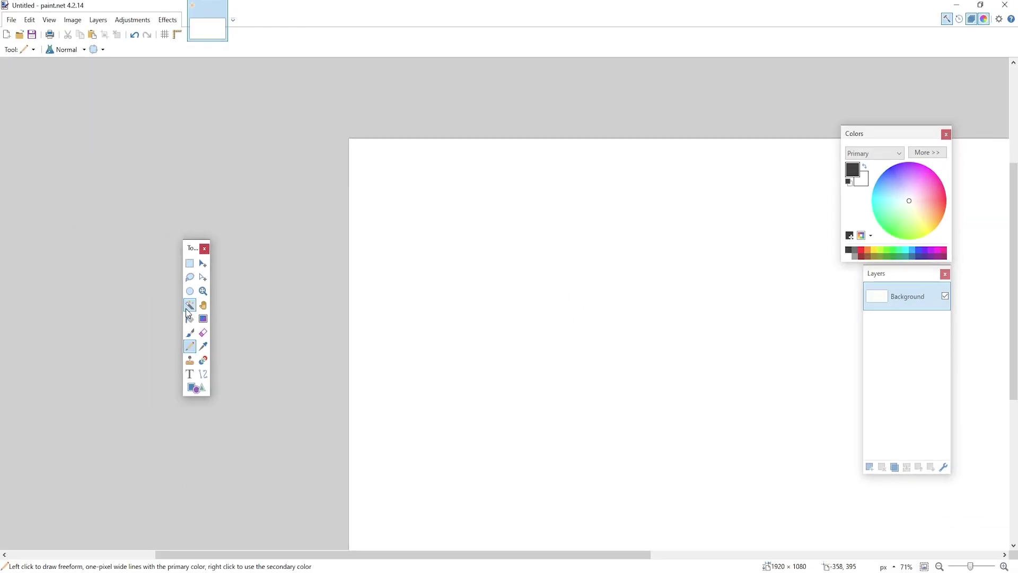
- Magic-wand and delete the white fill so the canvas is fully transparent, then deselect
{"action": "left_click", "coordinate": [190, 306]}
{"action": "scroll", "coordinate": [423, 287], "scroll_direction": "down", "scroll_amount": 2}
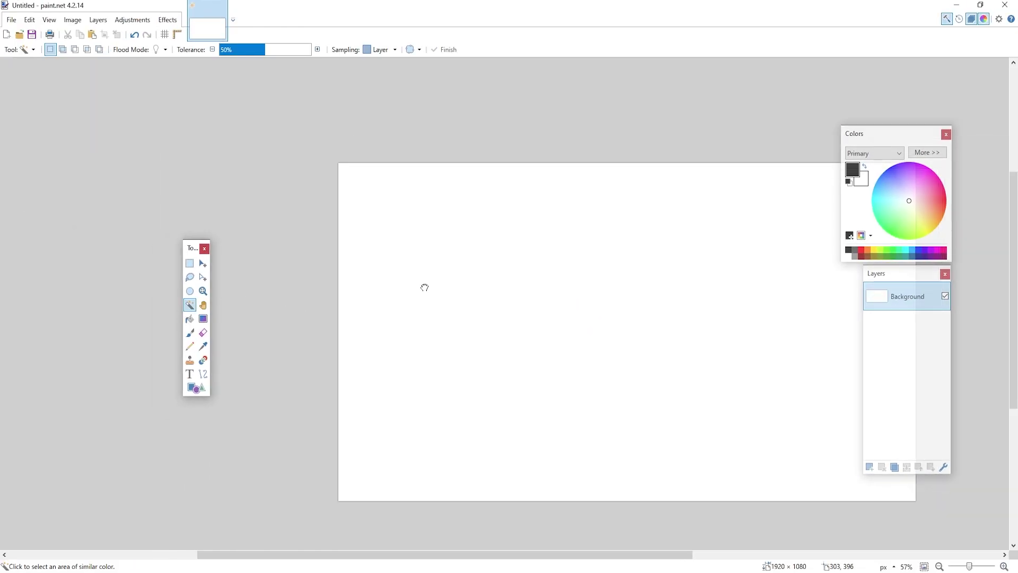
{"action": "left_click", "coordinate": [513, 280]}
{"action": "key", "text": "Delete"}
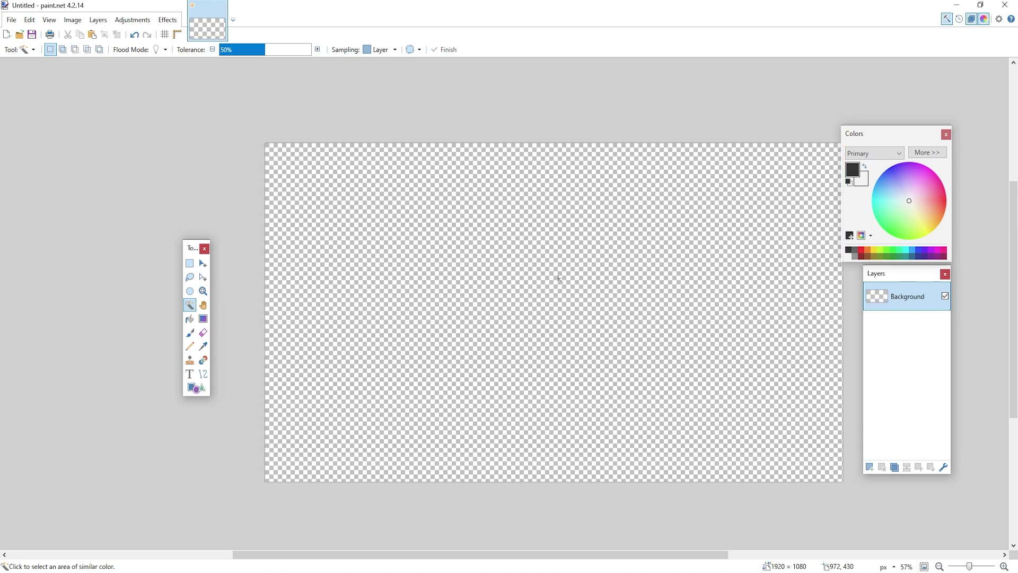
{"action": "scroll", "coordinate": [559, 279], "scroll_direction": "up", "scroll_amount": 2}
{"action": "left_click", "coordinate": [562, 280]}
{"action": "key", "text": "ctrl+d"}
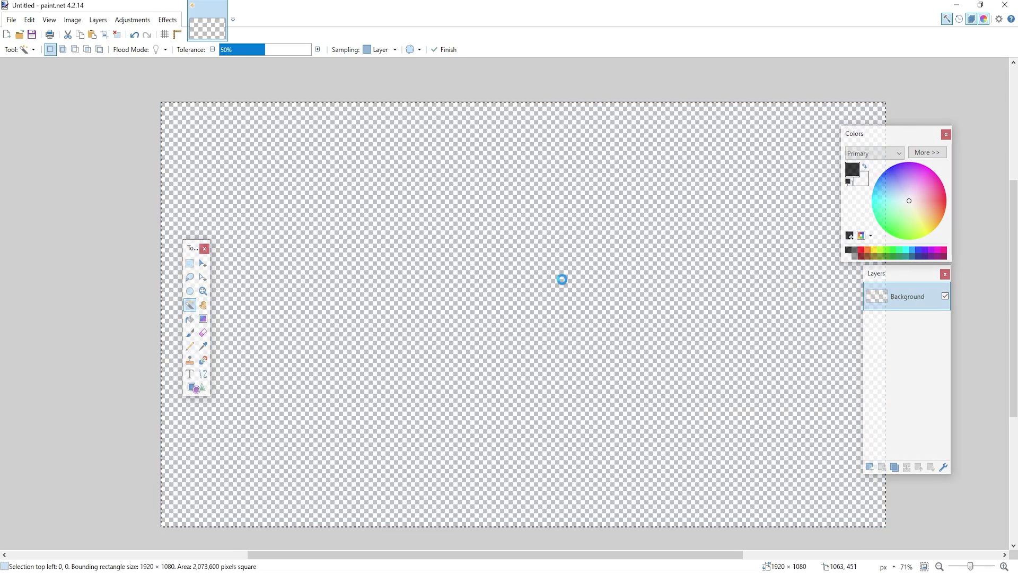
- Switch from paint.net over to the web browser
{"action": "scroll", "coordinate": [590, 208], "scroll_direction": "up", "scroll_amount": 3}
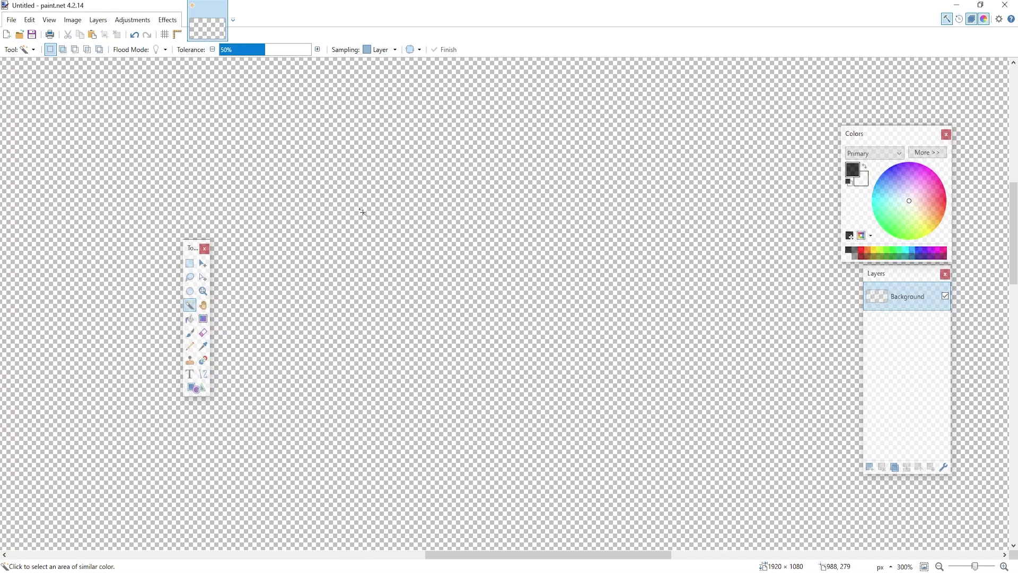
{"action": "scroll", "coordinate": [561, 252], "scroll_direction": "down", "scroll_amount": 4}
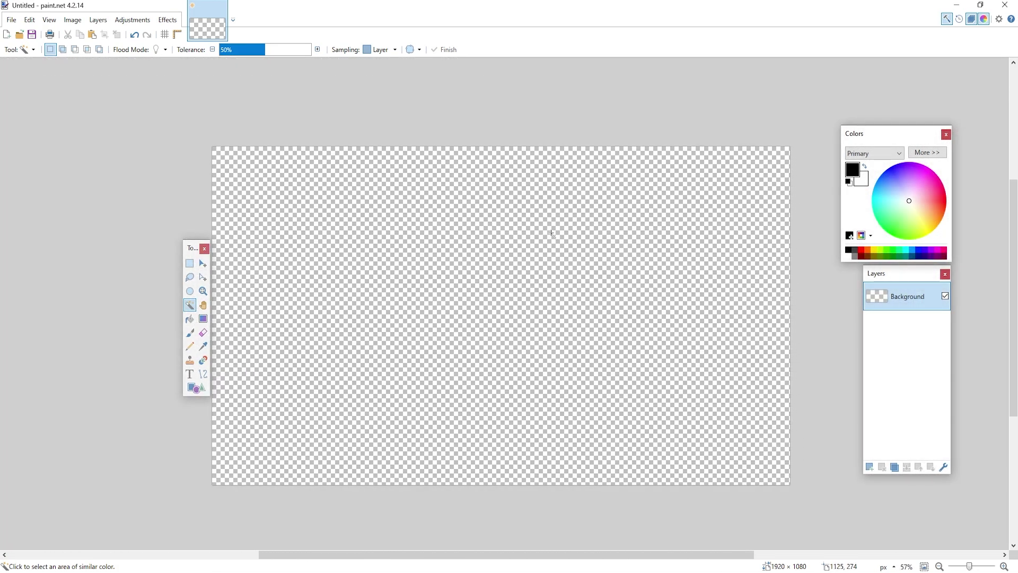
{"action": "key", "text": "alt+Tab"}
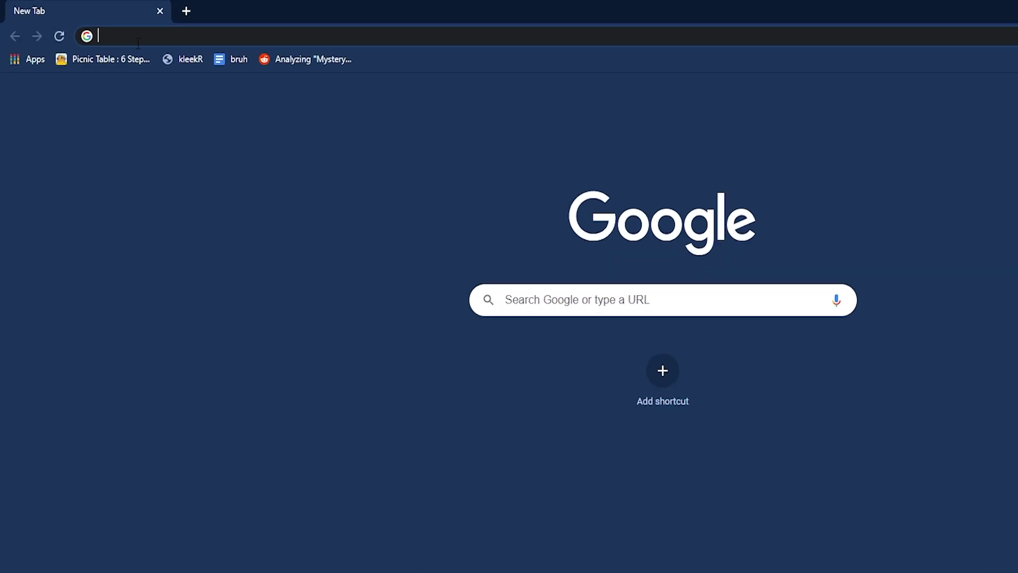
- Search Google for TR's Monolithic and open its getpaint.net forum topic
{"action": "type", "text": "TR"}
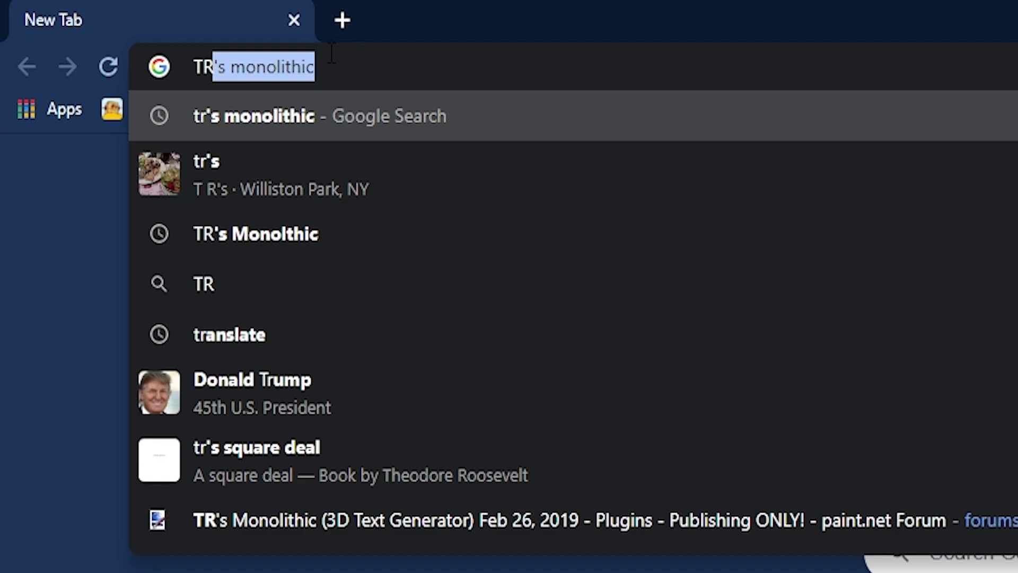
{"action": "left_click", "coordinate": [305, 133]}
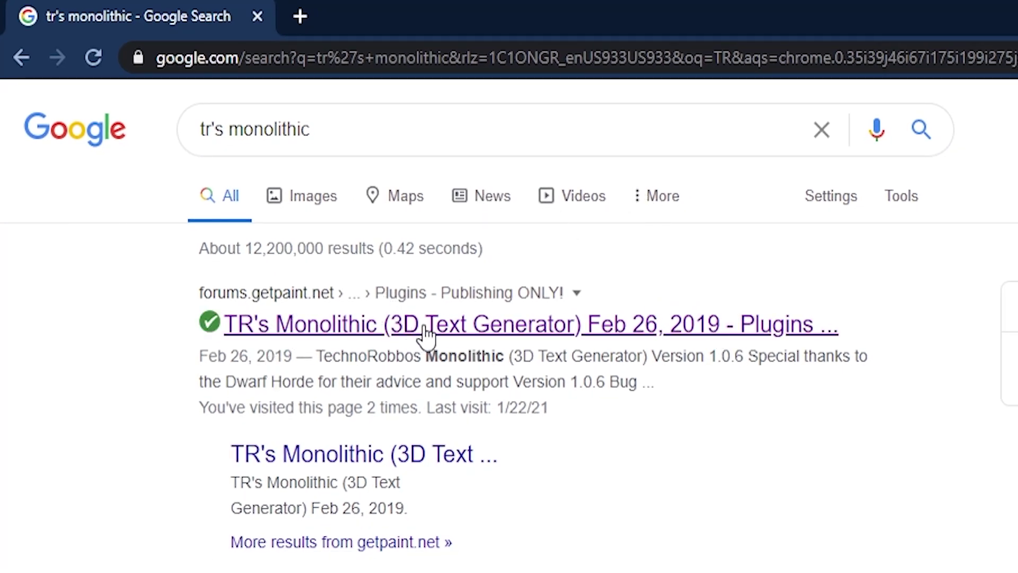
{"action": "left_click", "coordinate": [303, 298]}
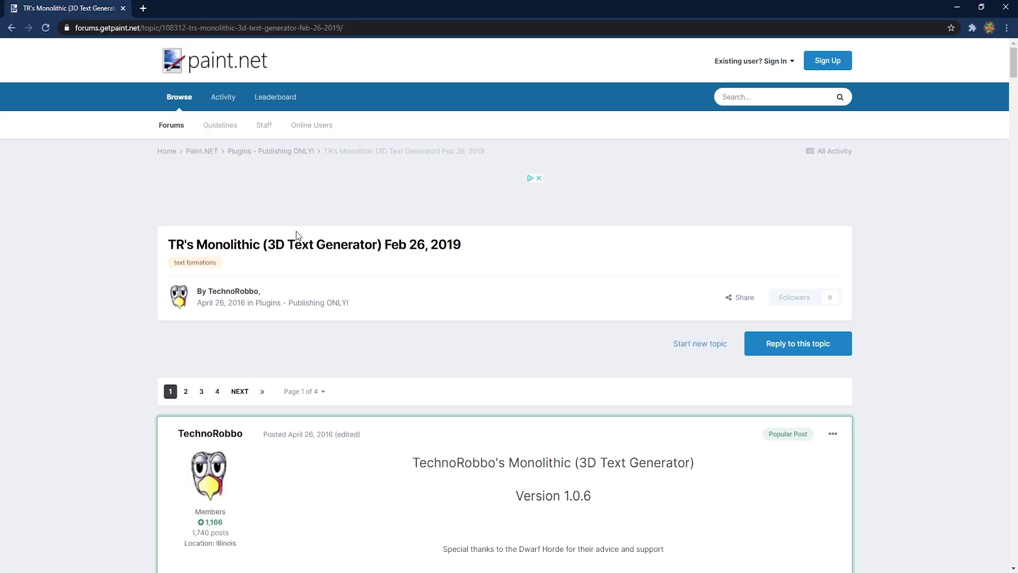
- Download the TRsMonolithic.zip attachment from the forum post
{"action": "scroll", "coordinate": [297, 235], "scroll_direction": "down", "scroll_amount": 10}
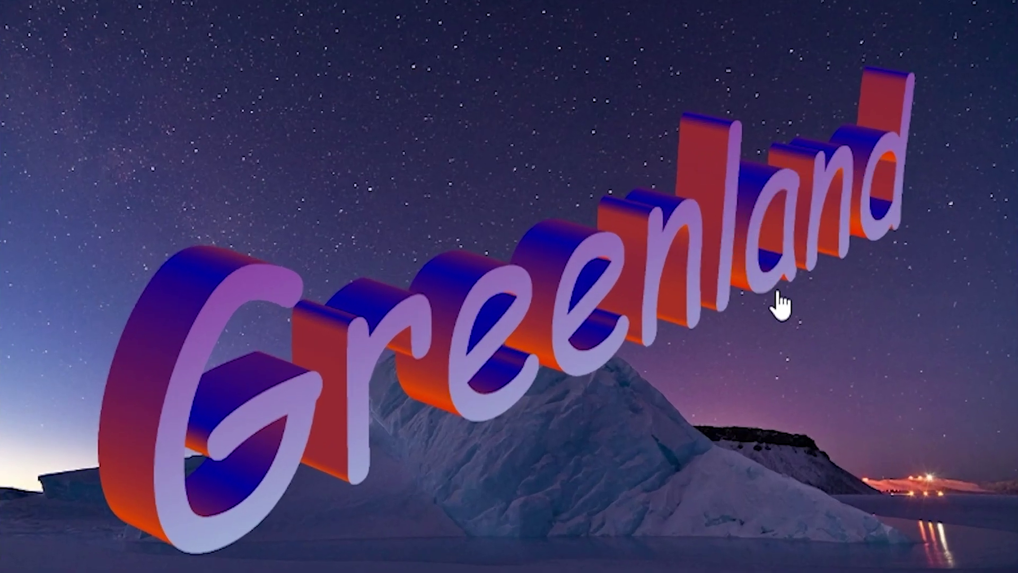
{"action": "scroll", "coordinate": [662, 291], "scroll_direction": "down", "scroll_amount": 3}
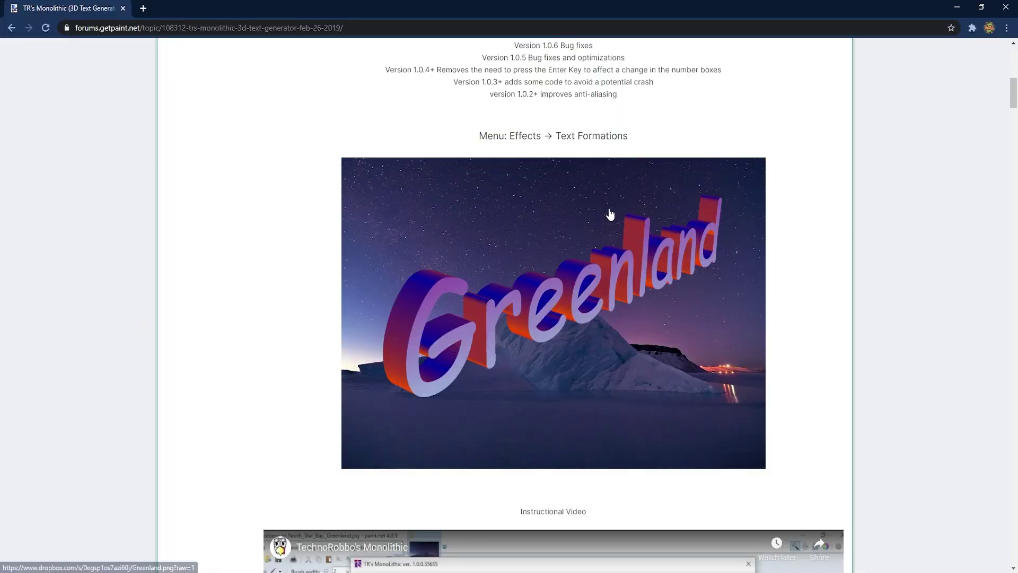
{"action": "scroll", "coordinate": [582, 125], "scroll_direction": "down", "scroll_amount": 5}
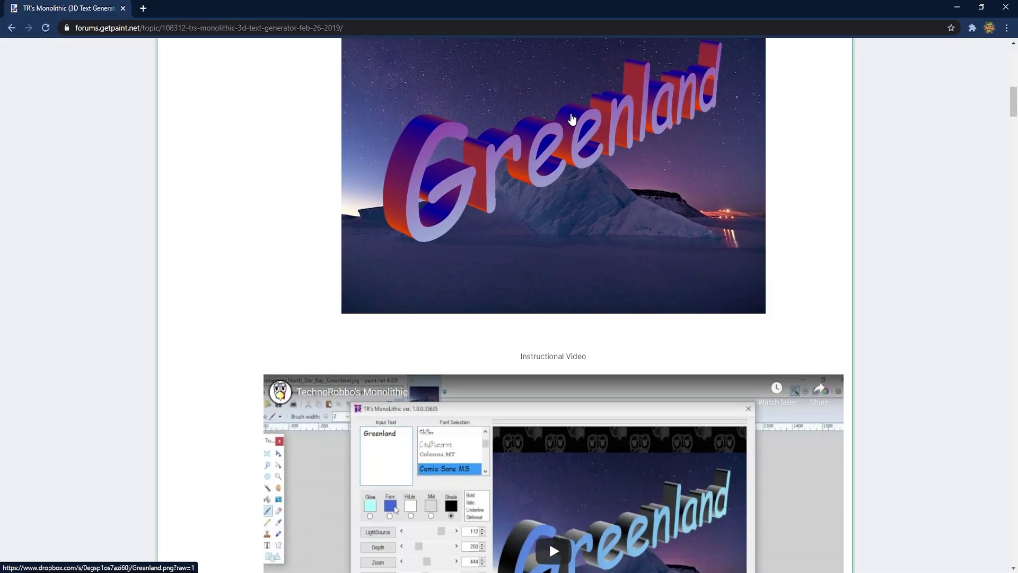
{"action": "scroll", "coordinate": [557, 115], "scroll_direction": "down", "scroll_amount": 7}
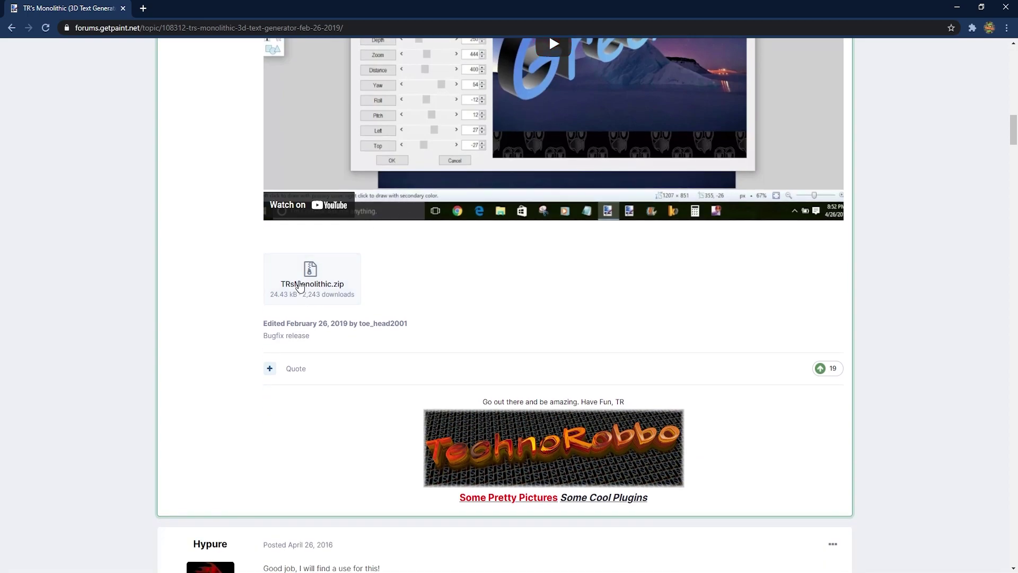
{"action": "left_click", "coordinate": [329, 287]}
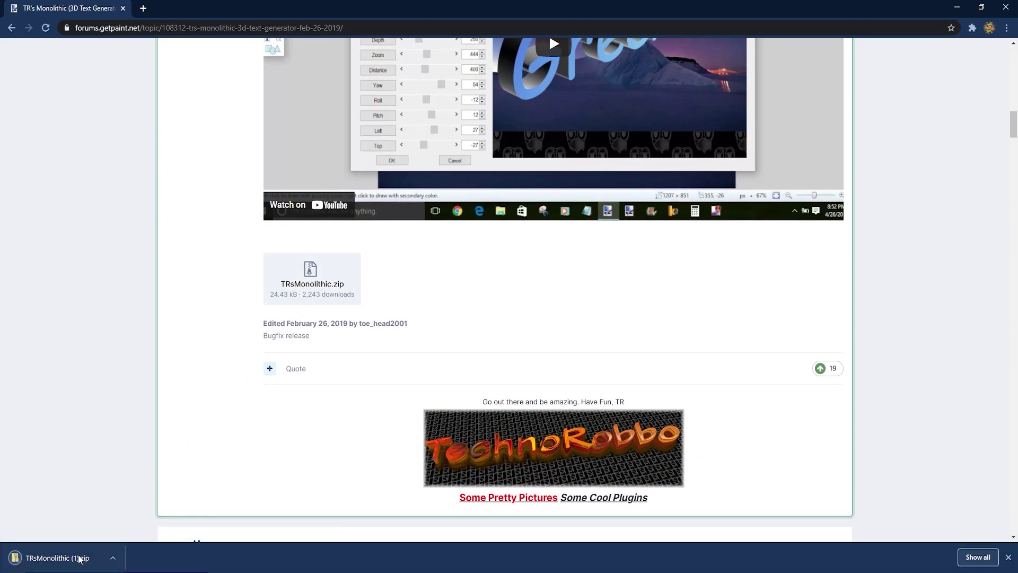
- Extract all contents of the downloaded TRsMonolithic.zip
{"action": "left_click", "coordinate": [78, 557]}
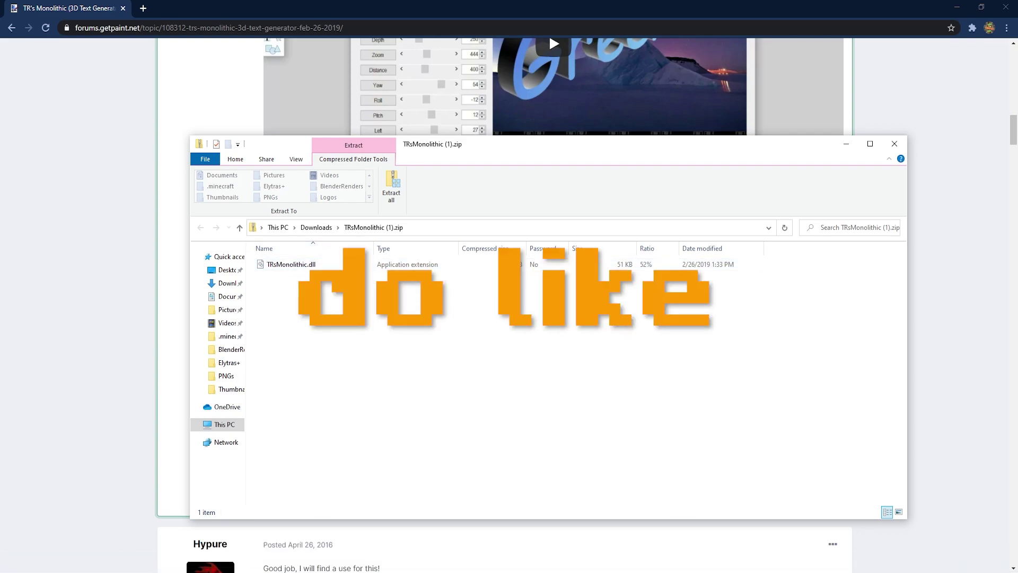
{"action": "left_click", "coordinate": [395, 192]}
{"action": "left_click", "coordinate": [543, 398]}
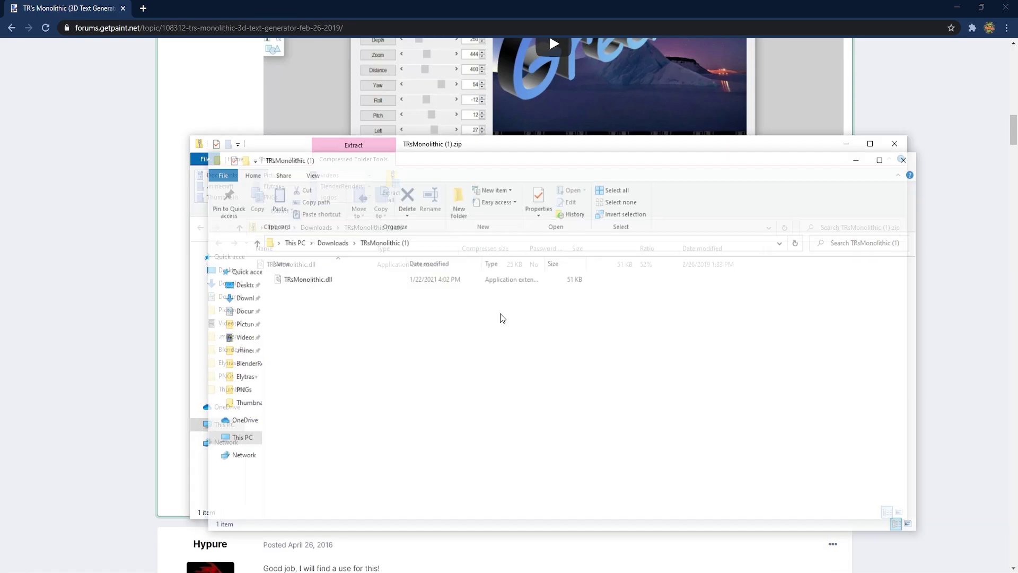
- Cut TRsMonolithic.dll and put it in Documents > paint.net App Files > Effects
{"action": "right_click", "coordinate": [322, 286]}
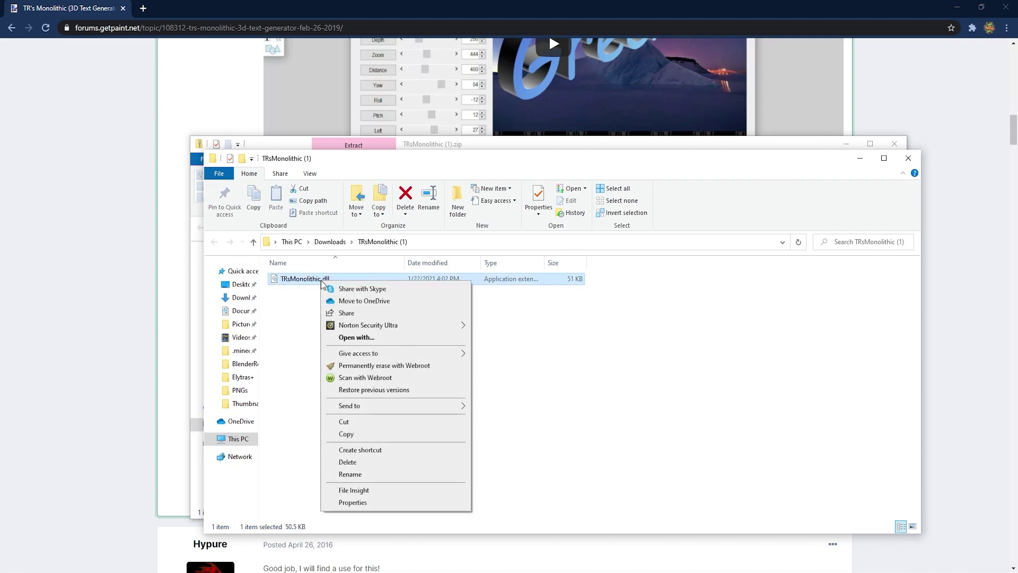
{"action": "left_click", "coordinate": [368, 421]}
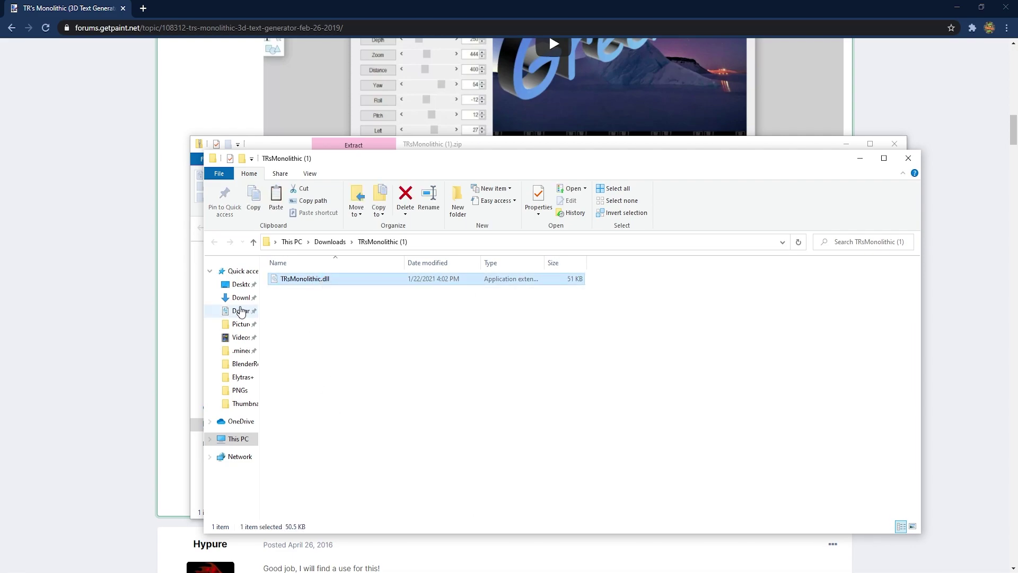
{"action": "left_click", "coordinate": [241, 311]}
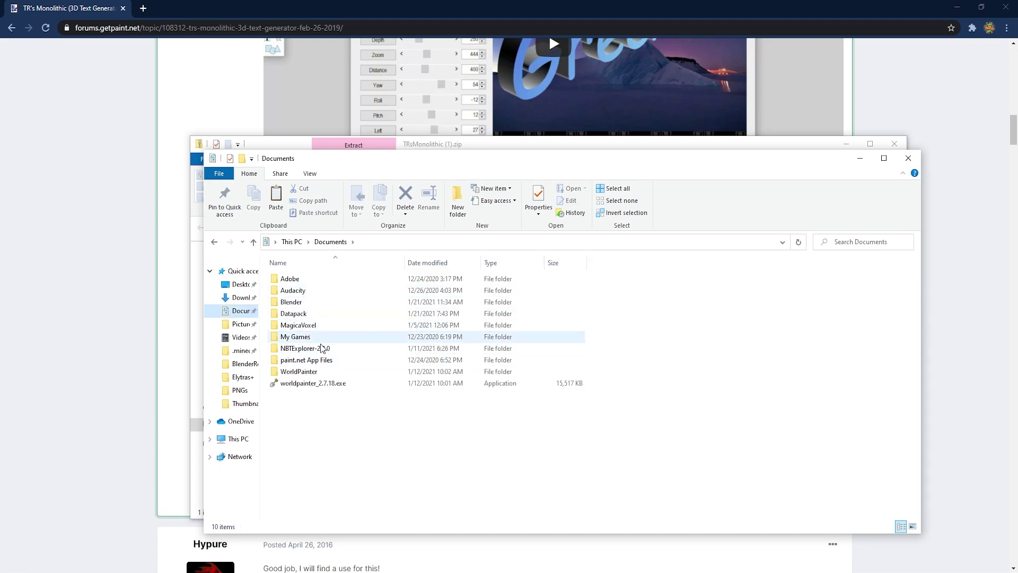
{"action": "double_click", "coordinate": [324, 360]}
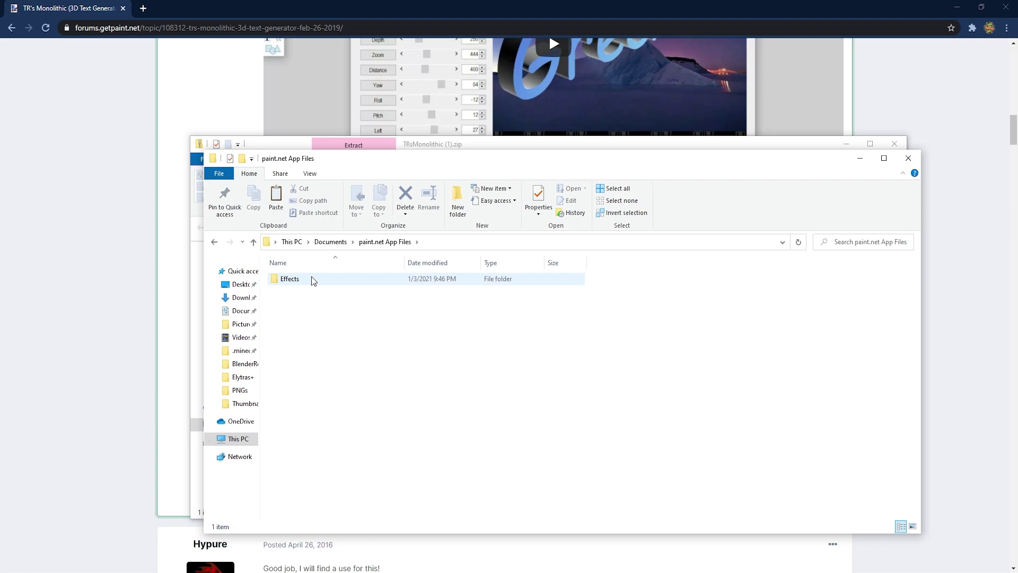
{"action": "double_click", "coordinate": [290, 279]}
{"action": "scroll", "coordinate": [334, 302], "scroll_direction": "down", "scroll_amount": 6}
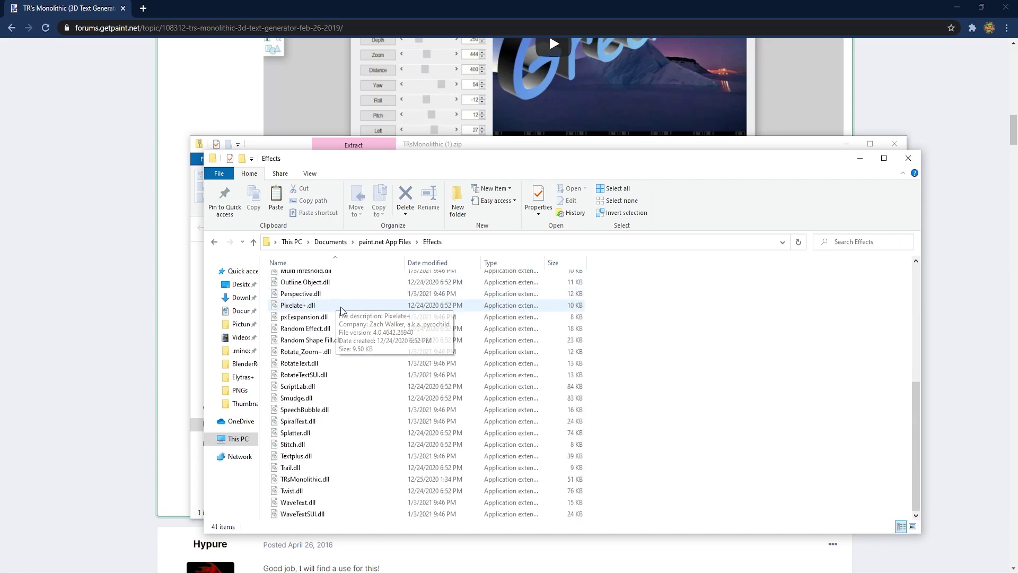
{"action": "left_click", "coordinate": [329, 480]}
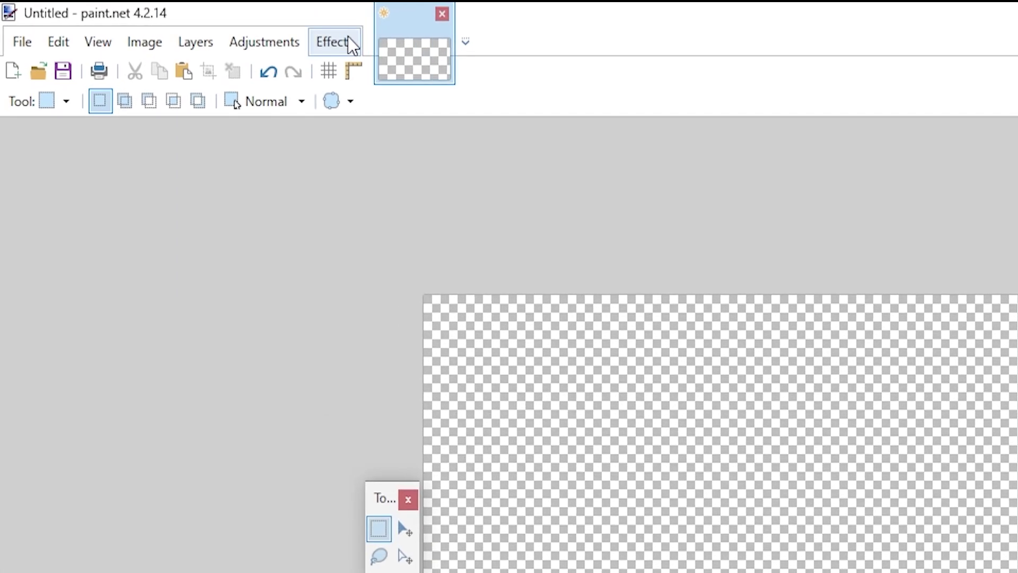
- Launch TR's MonoLithic from the Effects > Text Formations submenu
{"action": "left_click", "coordinate": [173, 19]}
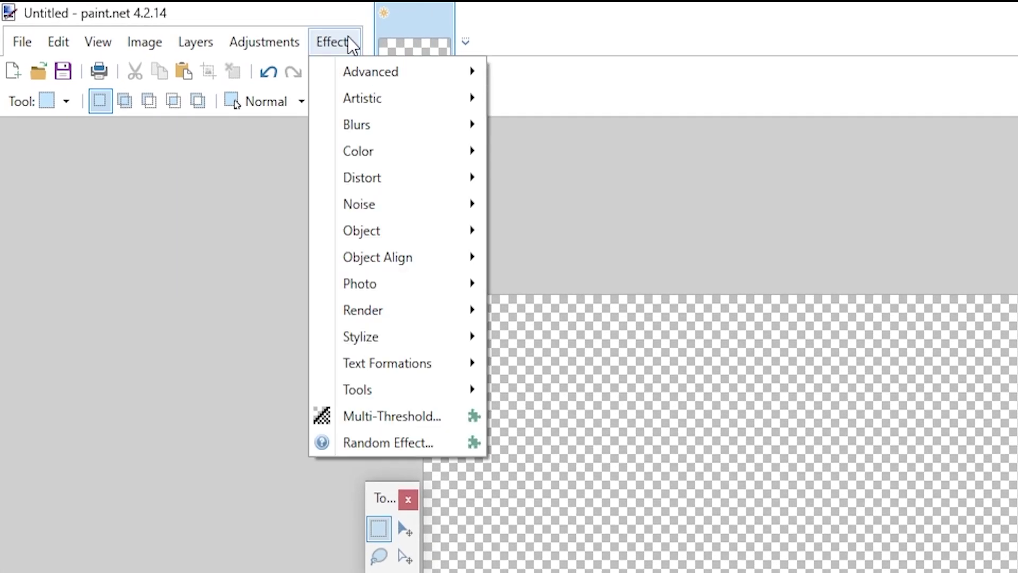
{"action": "mouse_move", "coordinate": [416, 364]}
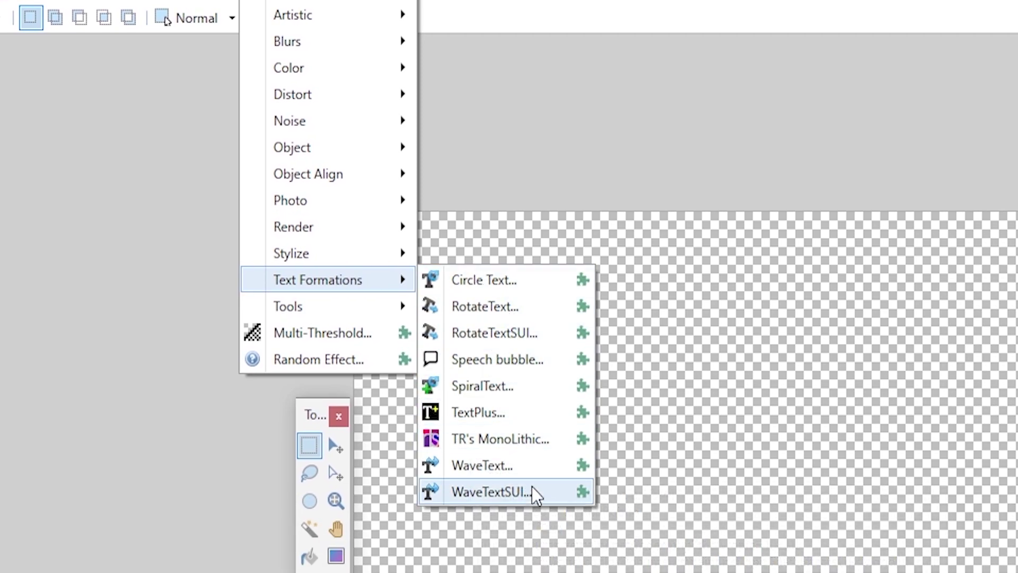
{"action": "left_click", "coordinate": [524, 438]}
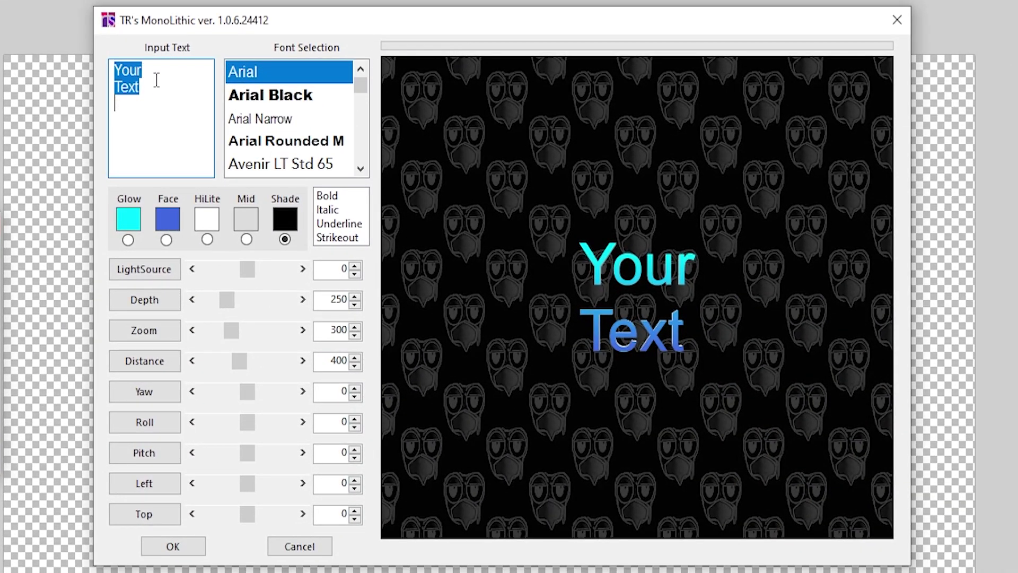
- Enter DOODOOFART as the input text, then select it and overwrite it with THE
{"action": "type", "text": "DO"}
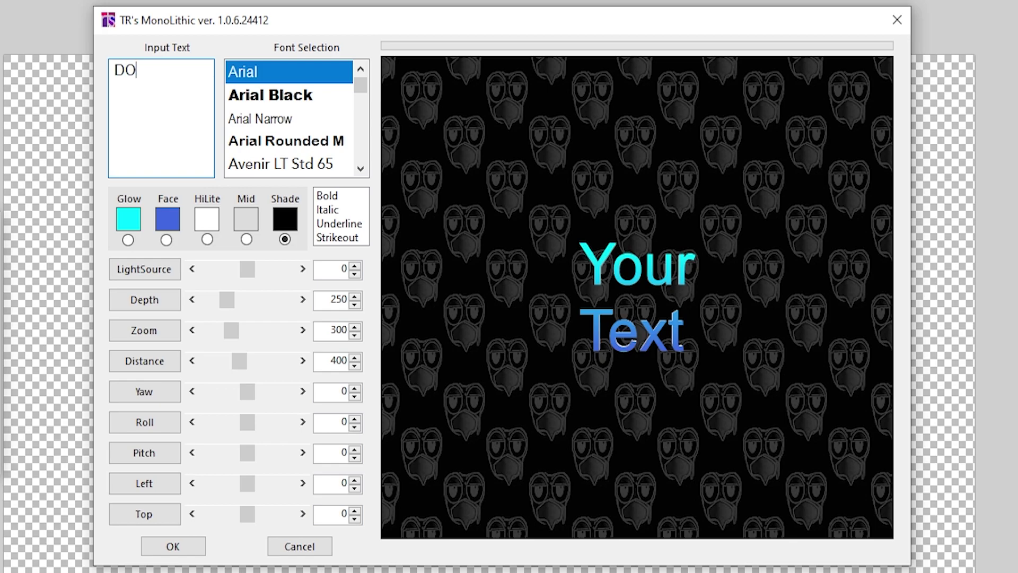
{"action": "type", "text": "ODOOFART"}
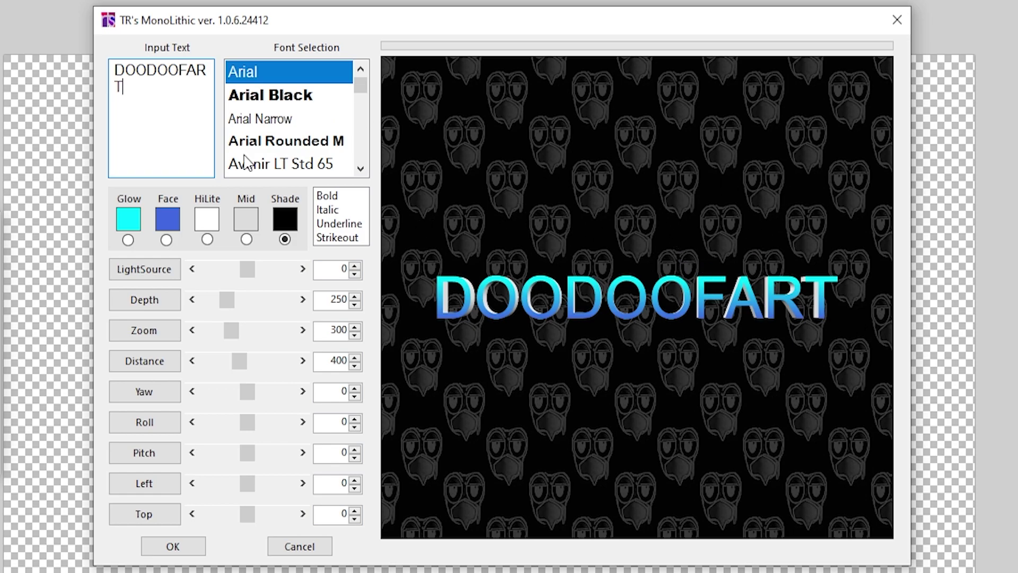
{"action": "left_click_drag", "start_coordinate": [126, 85], "coordinate": [80, 40]}
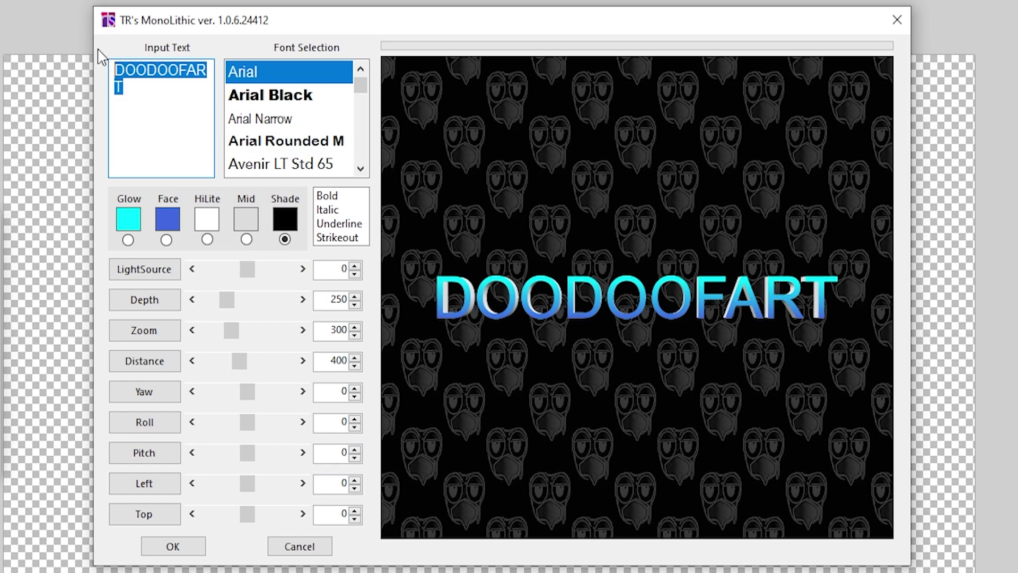
{"action": "type", "text": "THE"}
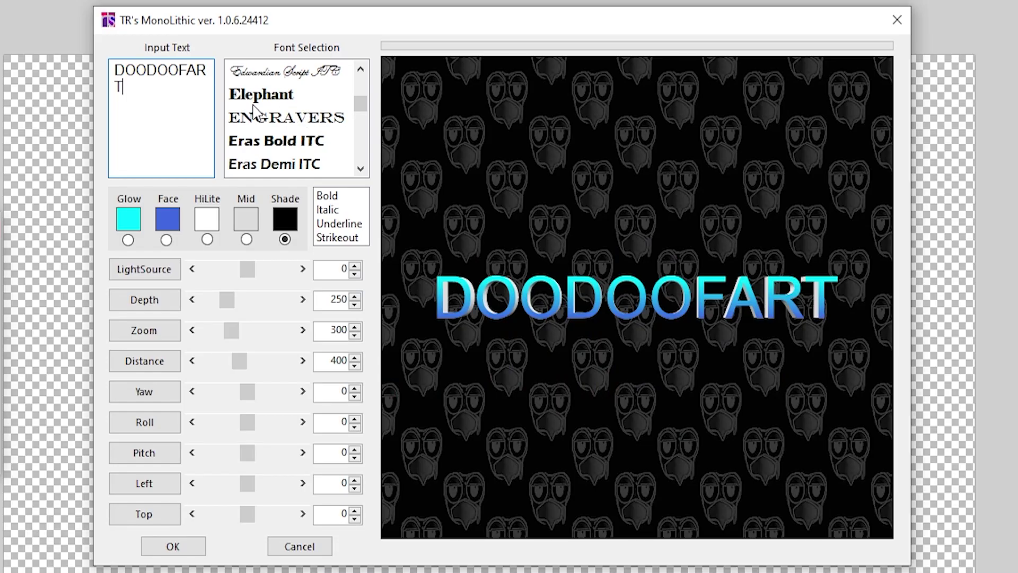
- Choose the second MINECRAFTER entry in the Font Selection list
{"action": "scroll", "coordinate": [253, 111], "scroll_direction": "down", "scroll_amount": 1}
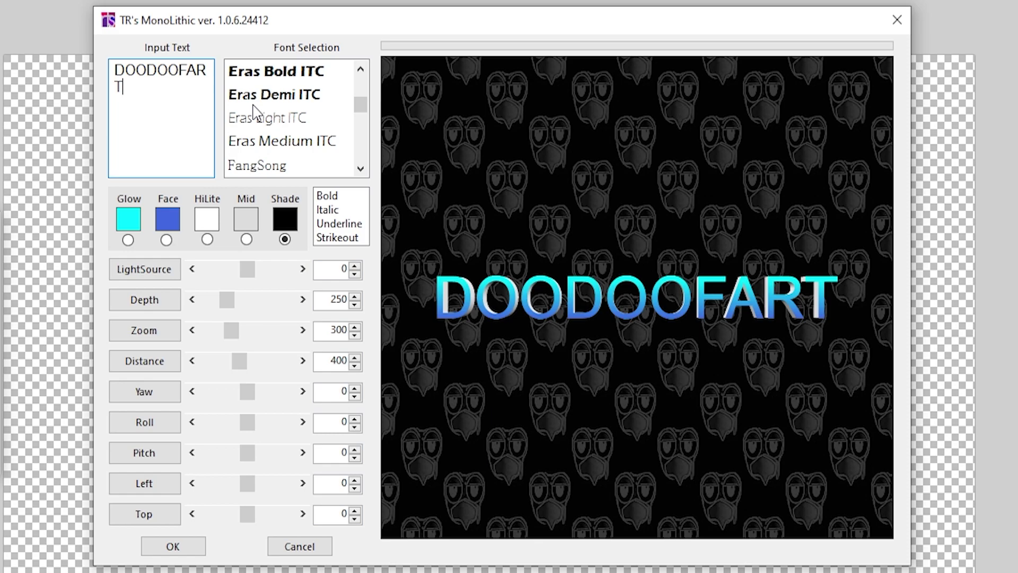
{"action": "scroll", "coordinate": [254, 112], "scroll_direction": "down", "scroll_amount": 12}
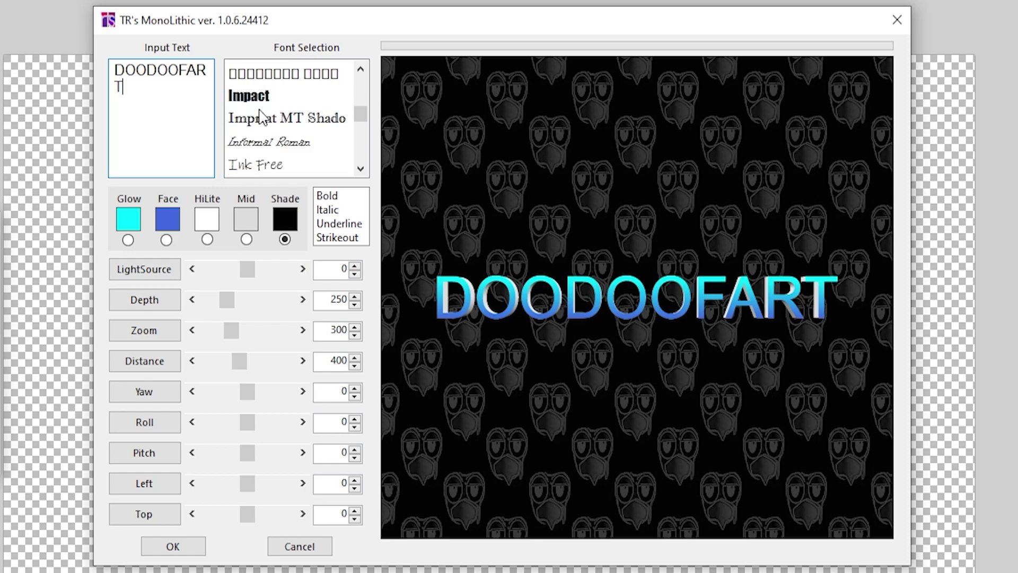
{"action": "scroll", "coordinate": [263, 117], "scroll_direction": "down", "scroll_amount": 7}
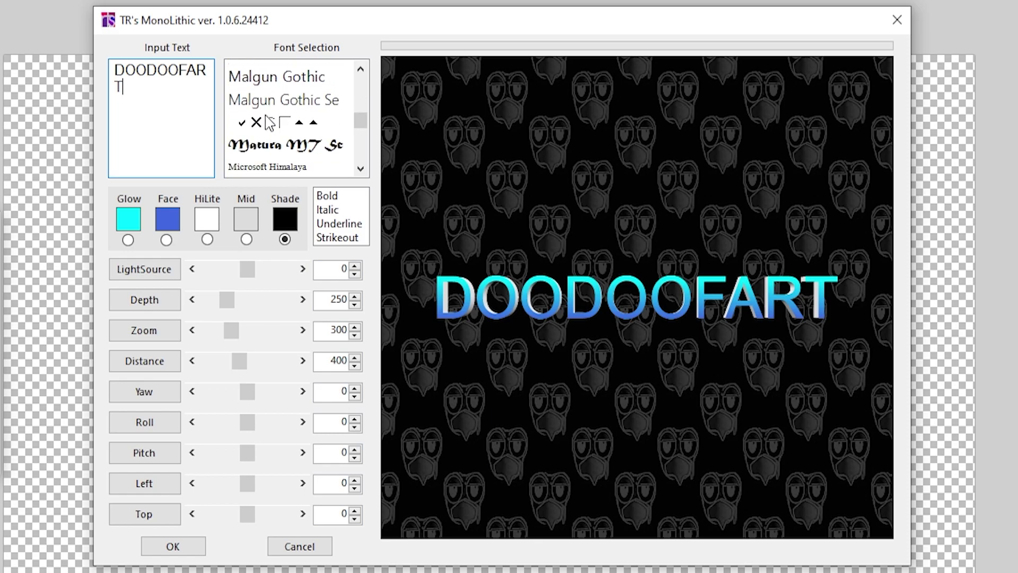
{"action": "scroll", "coordinate": [269, 122], "scroll_direction": "down", "scroll_amount": 8}
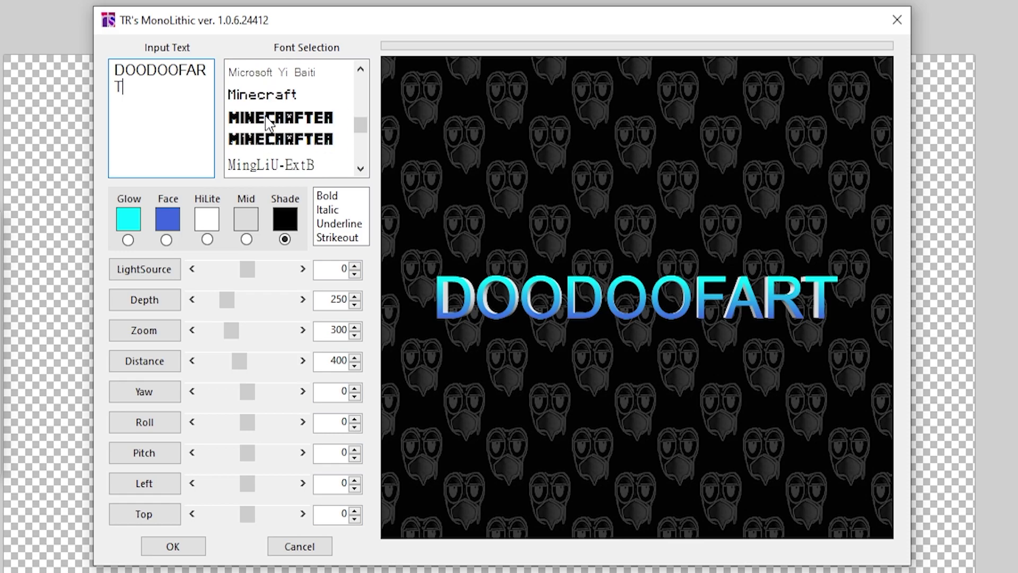
{"action": "left_click", "coordinate": [279, 125]}
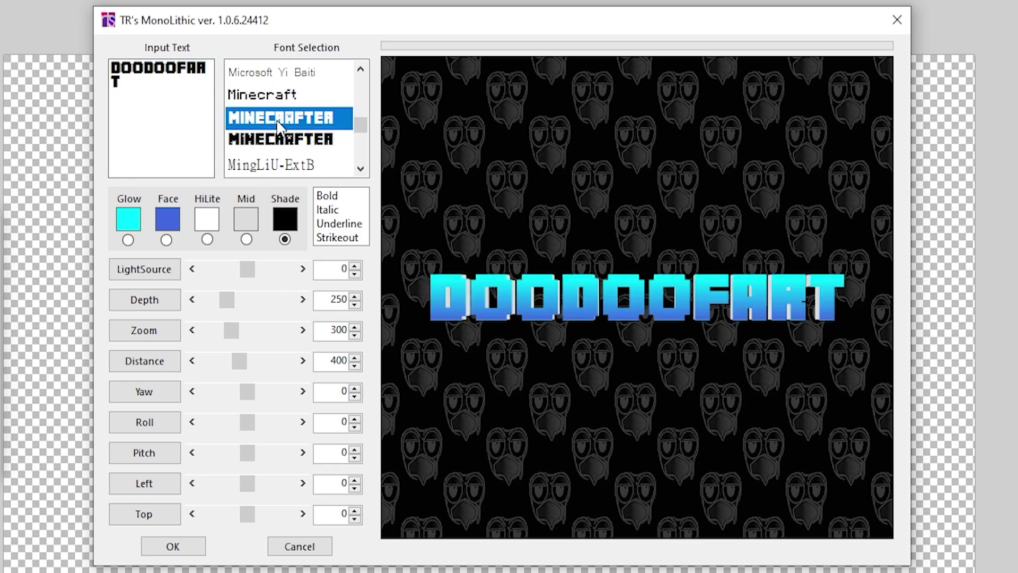
{"action": "left_click", "coordinate": [279, 140]}
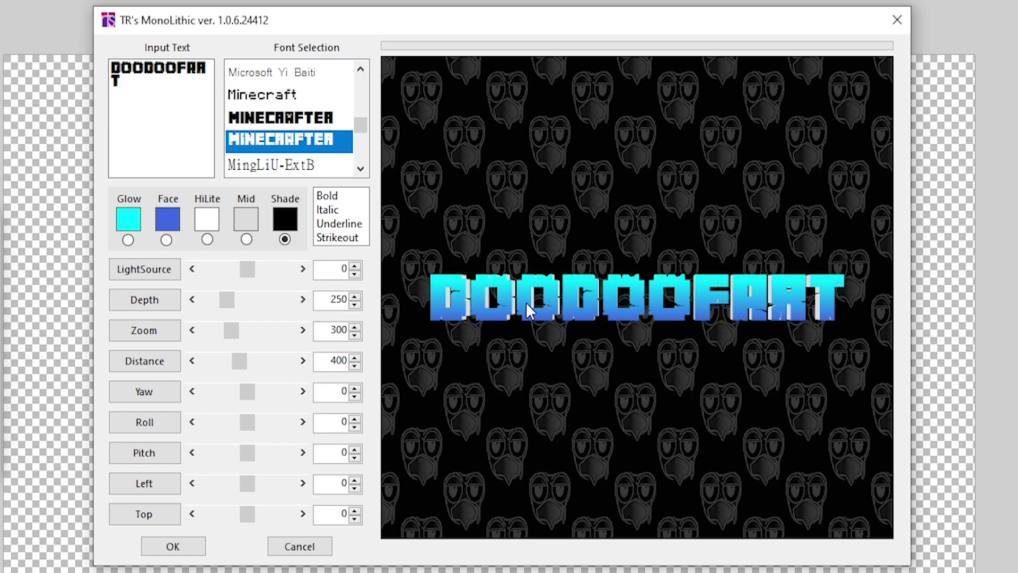
- Set the glow colour to custom RGB 173, 160, 157
{"action": "left_click", "coordinate": [129, 217]}
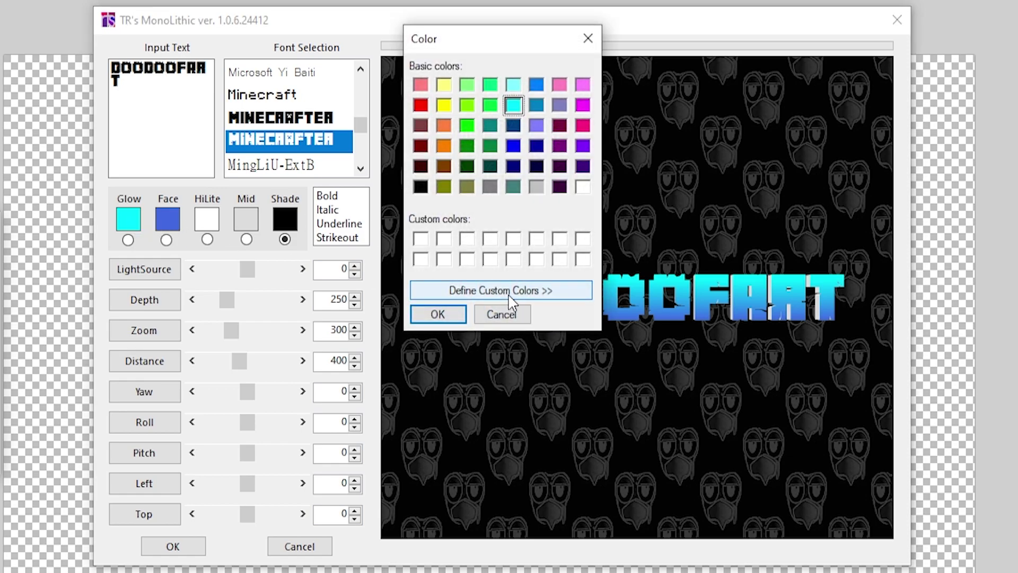
{"action": "left_click", "coordinate": [513, 302]}
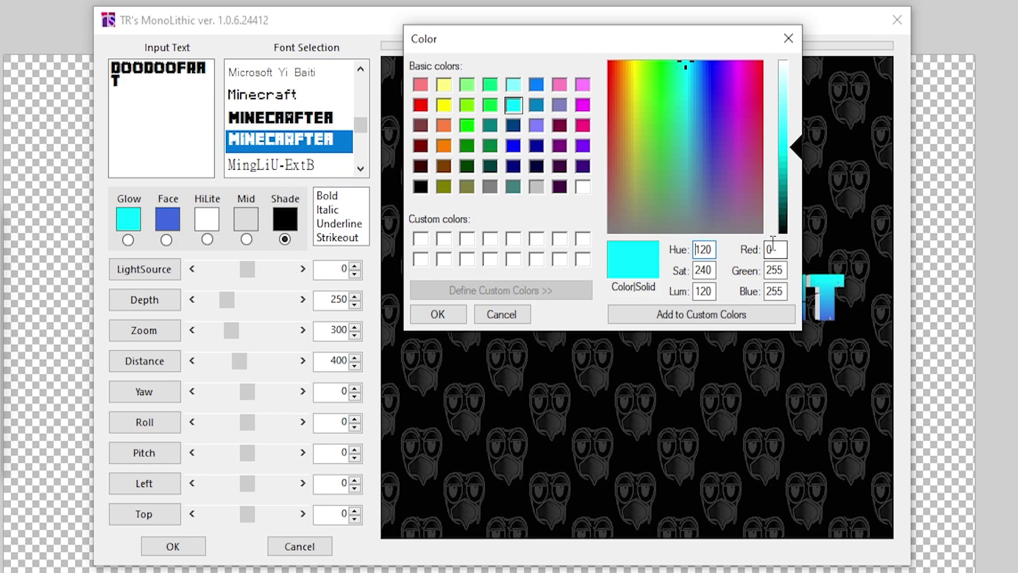
{"action": "double_click", "coordinate": [776, 248]}
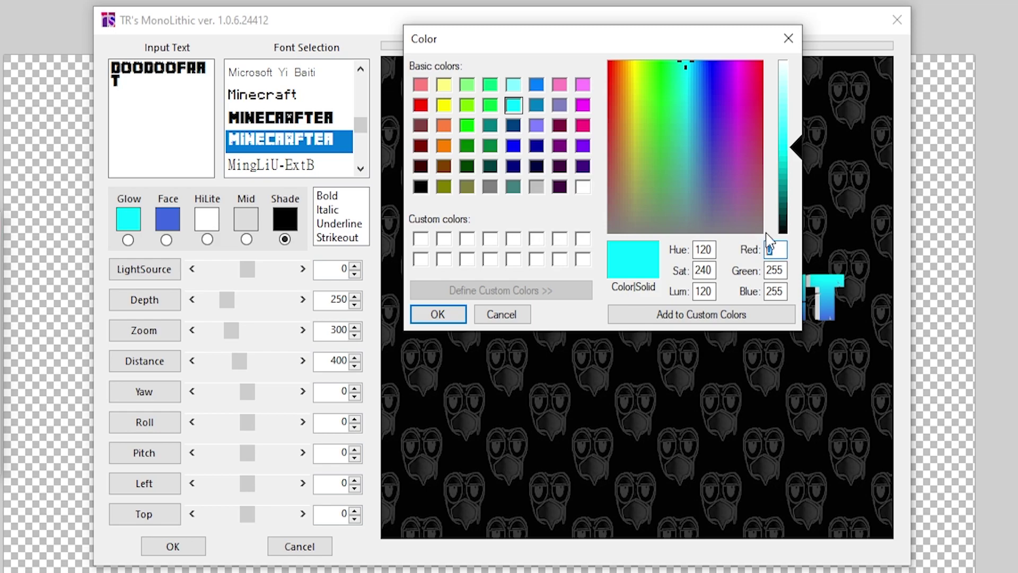
{"action": "type", "text": "173"}
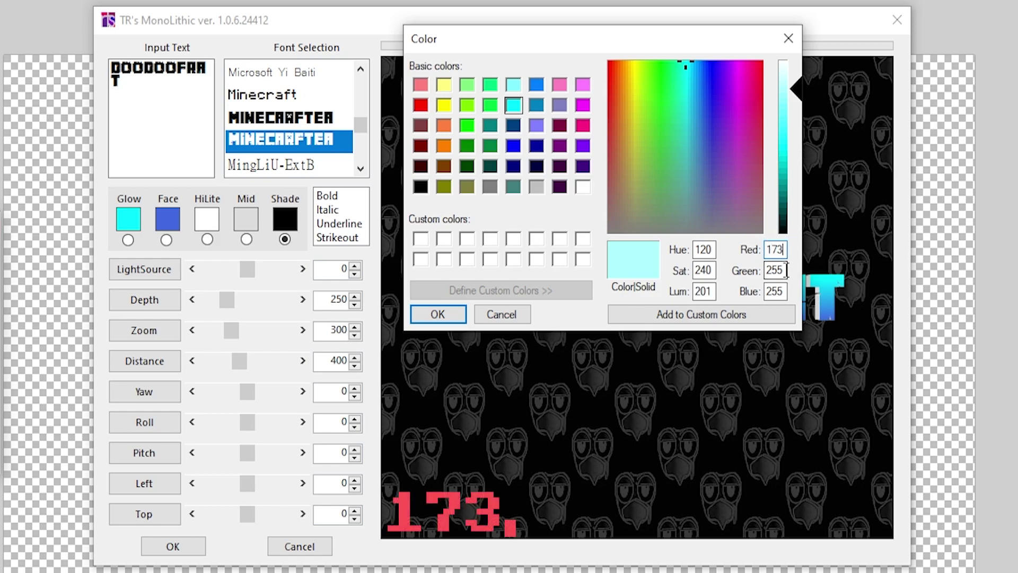
{"action": "double_click", "coordinate": [776, 270]}
{"action": "type", "text": "160"}
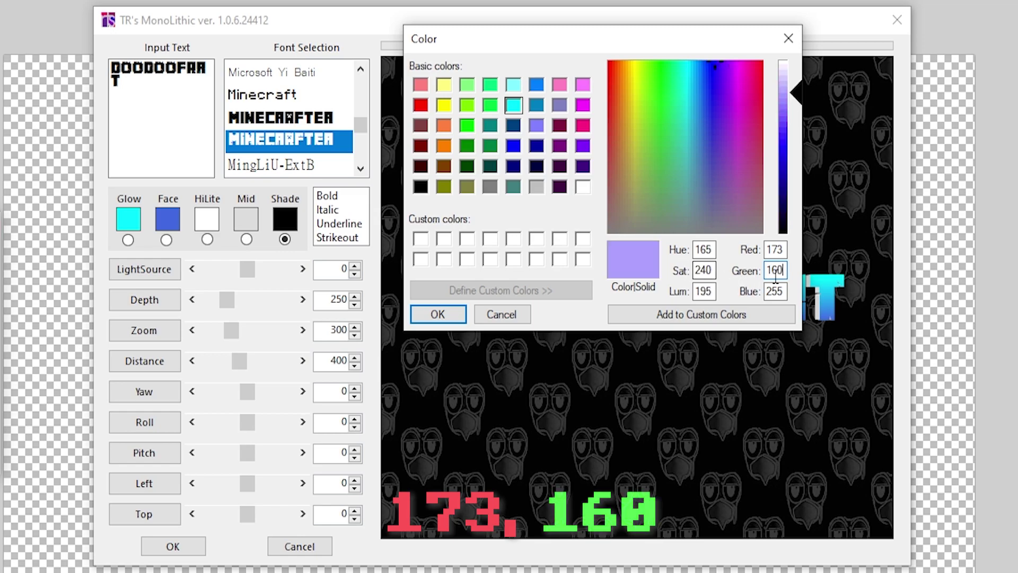
{"action": "key", "text": "Tab"}
{"action": "type", "text": "157"}
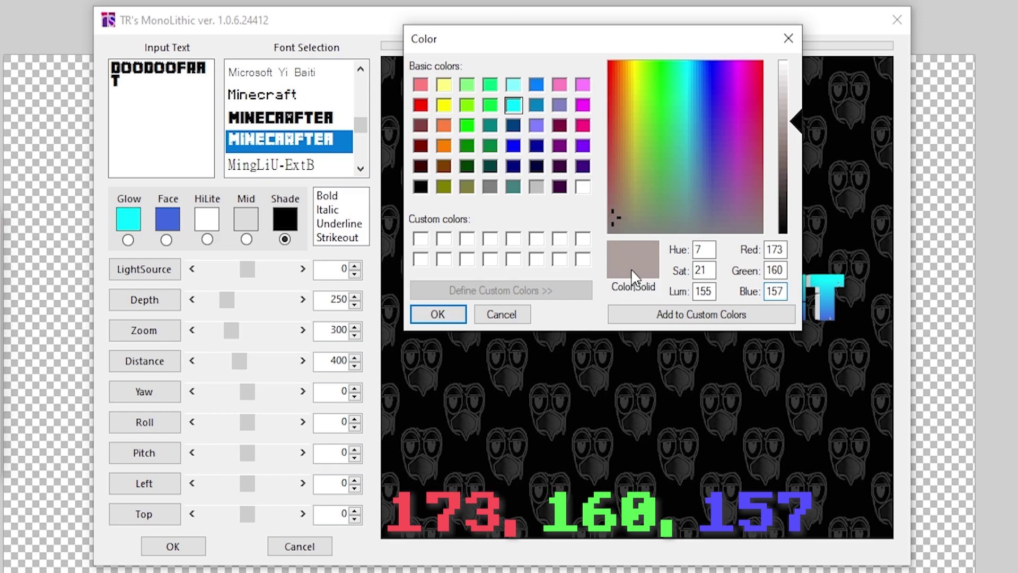
{"action": "left_click", "coordinate": [463, 314]}
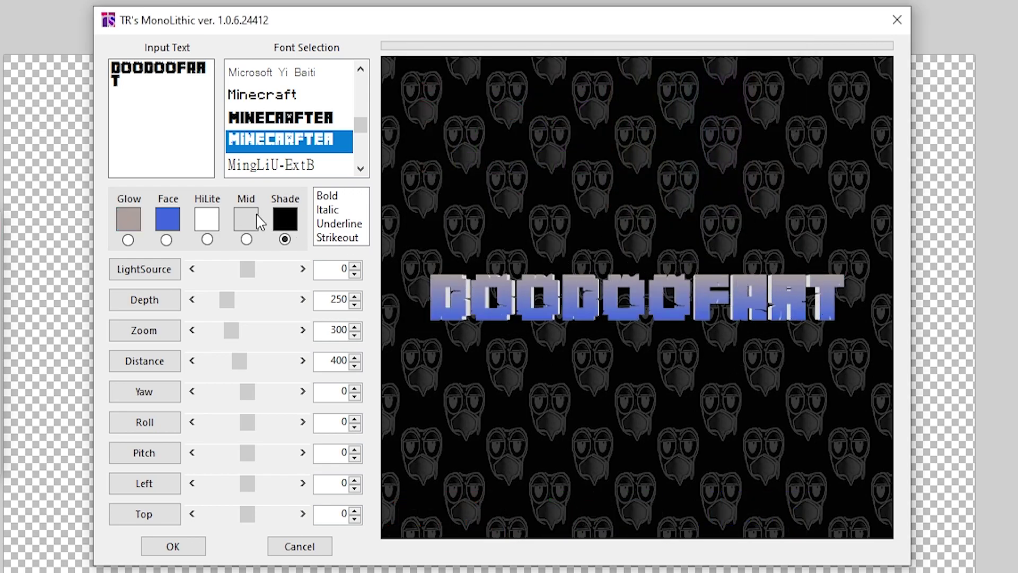
- Set the face colour to custom pale pink RGB 222, 205, 202
{"action": "left_click", "coordinate": [164, 222]}
{"action": "left_click", "coordinate": [542, 296]}
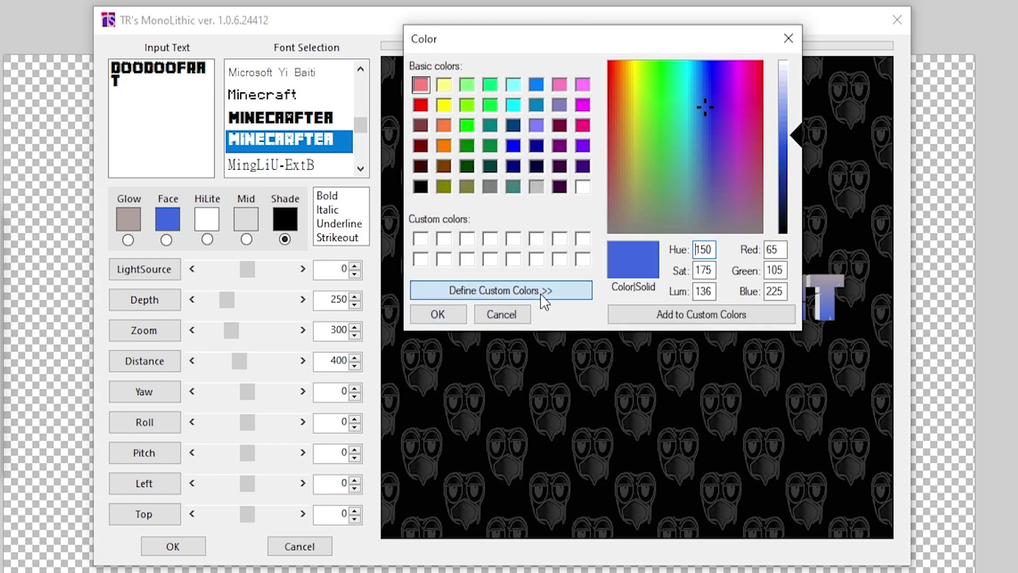
{"action": "double_click", "coordinate": [774, 249]}
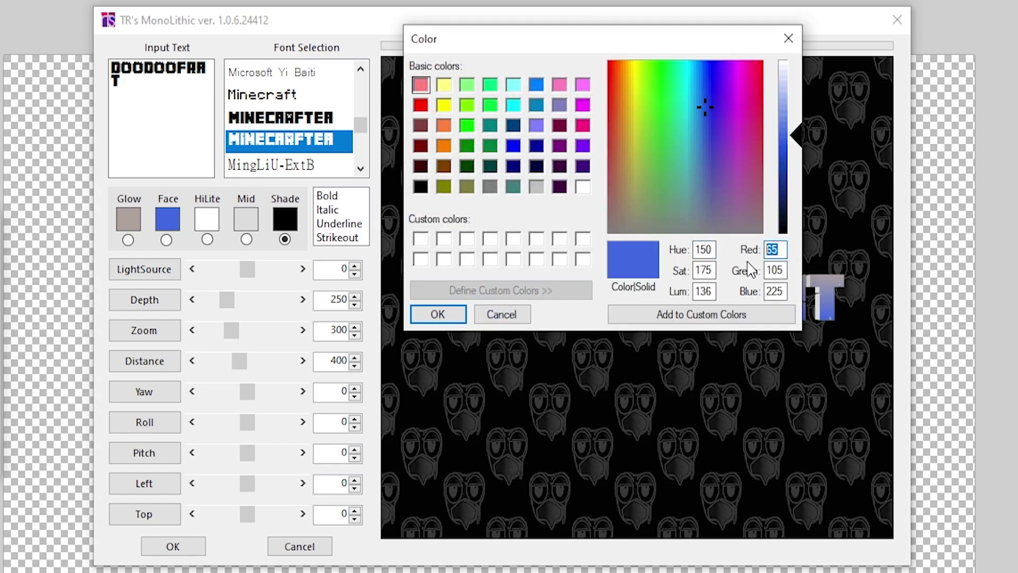
{"action": "type", "text": "222"}
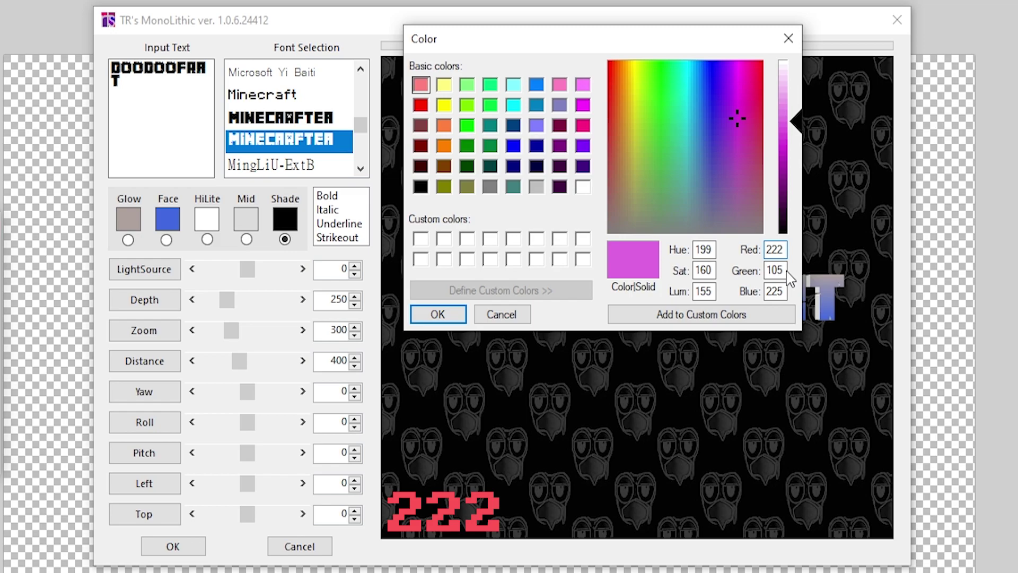
{"action": "double_click", "coordinate": [773, 270]}
{"action": "left_click", "coordinate": [772, 270]}
{"action": "key", "text": "BackSpace"}
{"action": "type", "text": "2"}
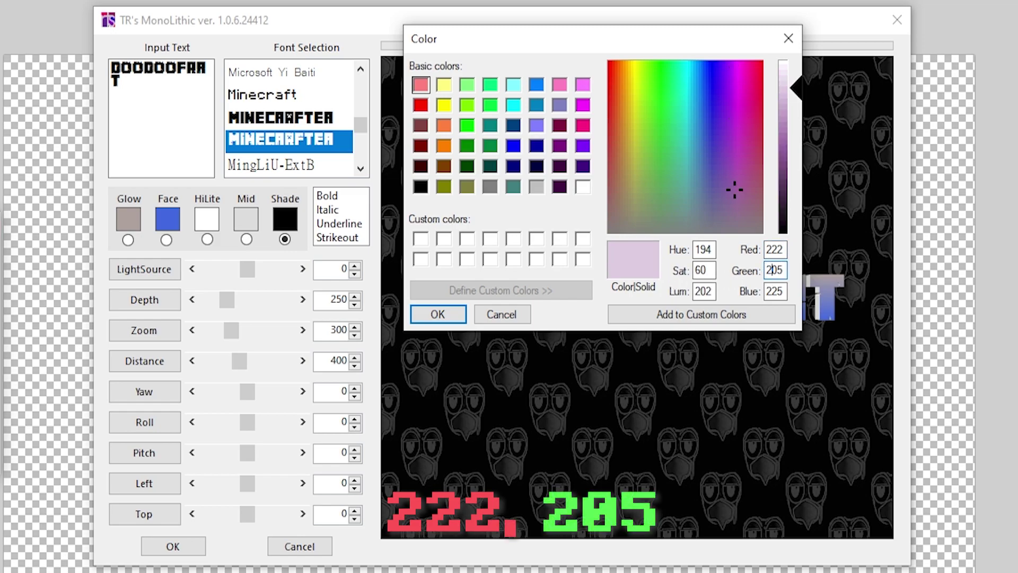
{"action": "double_click", "coordinate": [776, 291]}
{"action": "type", "text": "202"}
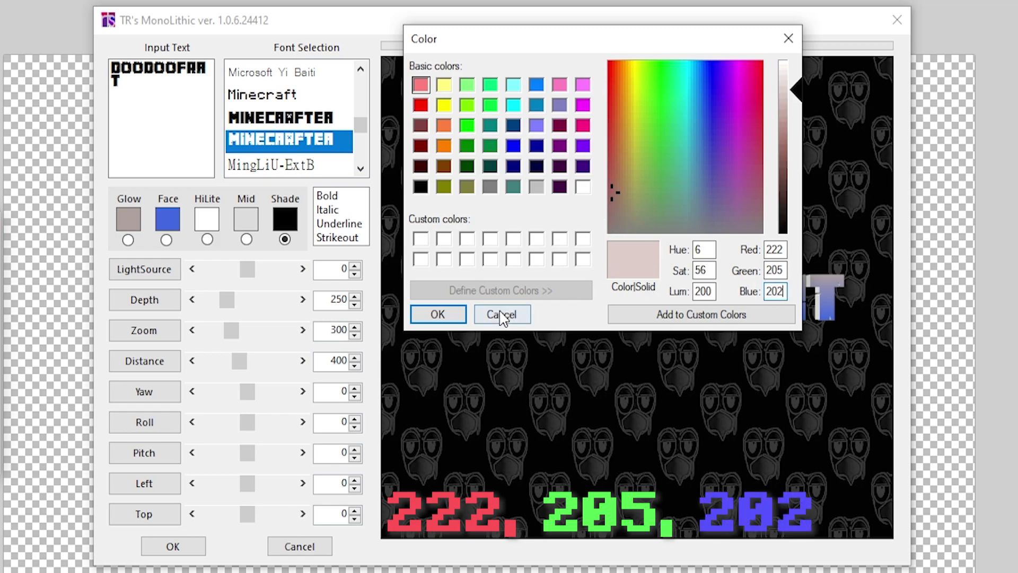
{"action": "left_click", "coordinate": [446, 315]}
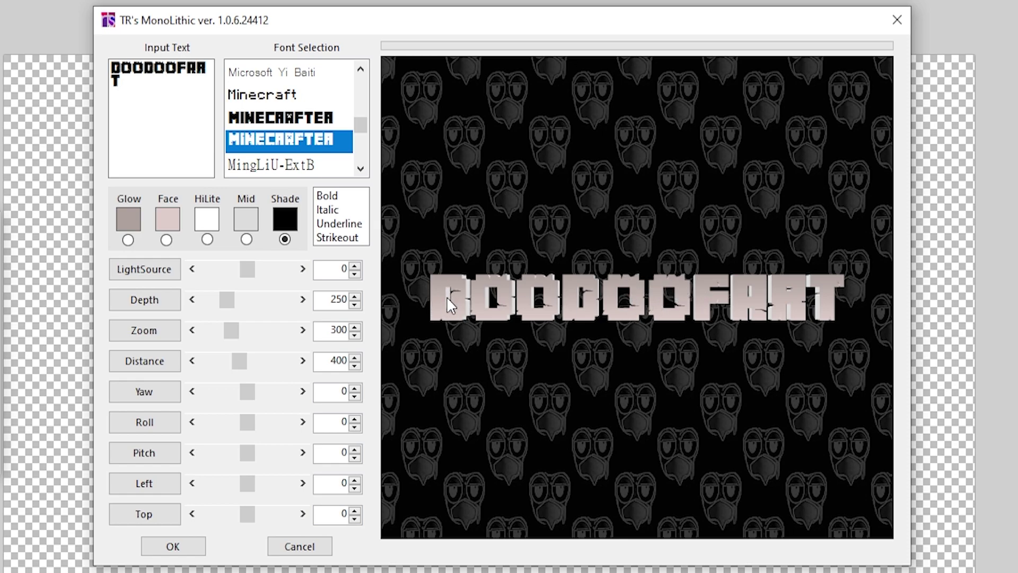
- Set the highlight colour to near-black 15, 15, 15
{"action": "left_click", "coordinate": [206, 229]}
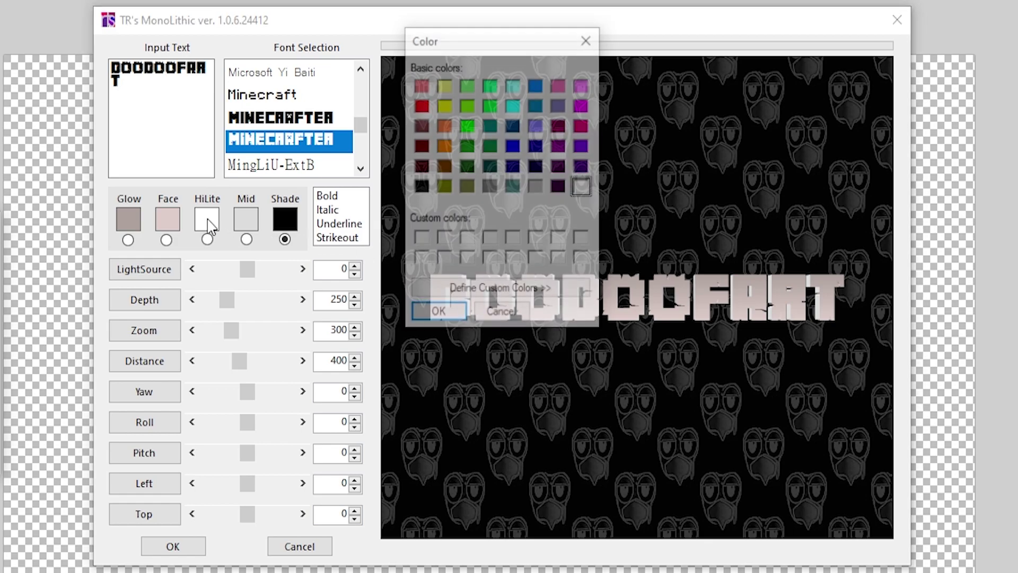
{"action": "left_click", "coordinate": [421, 189]}
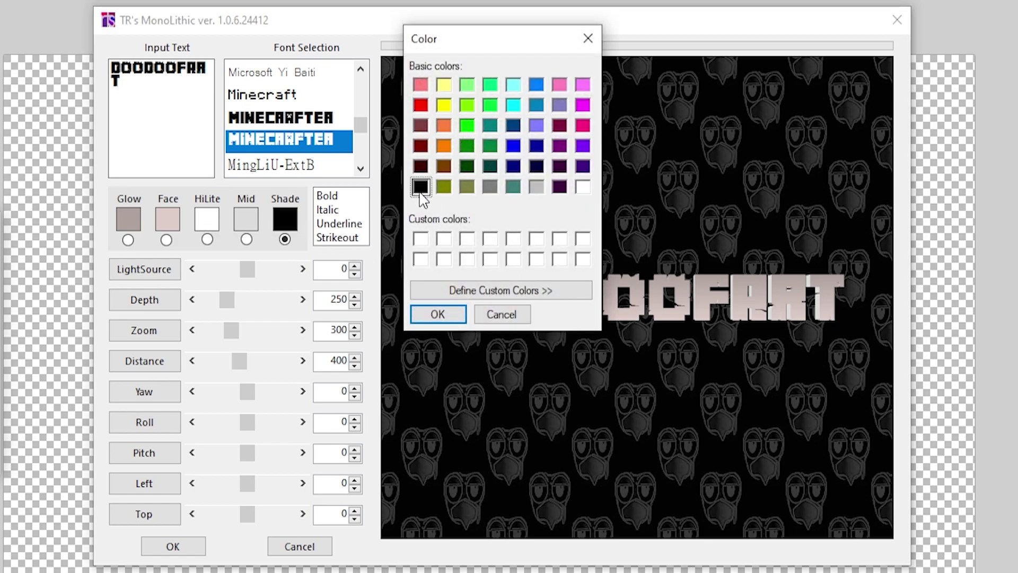
{"action": "left_click", "coordinate": [526, 291]}
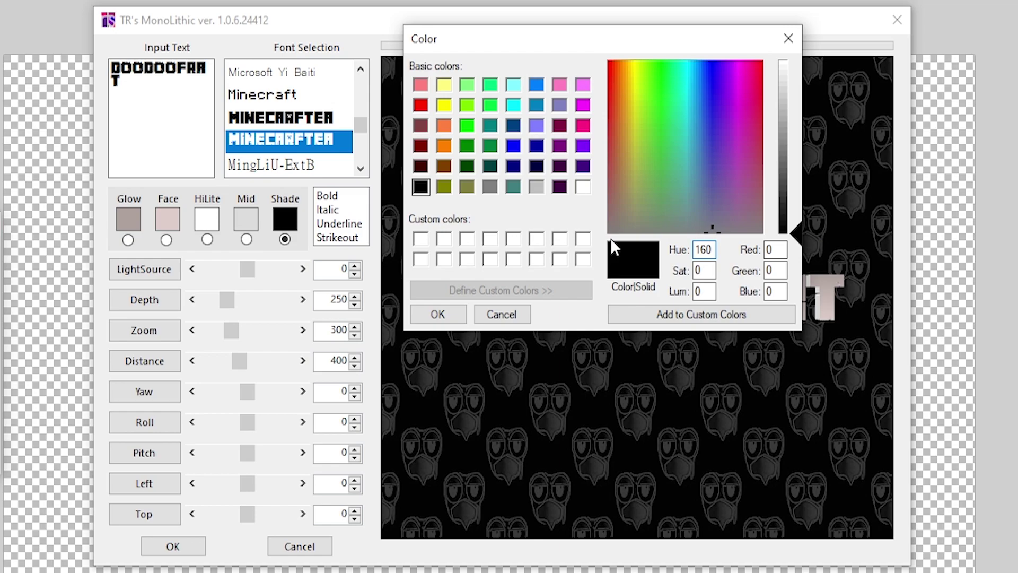
{"action": "left_click_drag", "start_coordinate": [790, 234], "coordinate": [790, 223]}
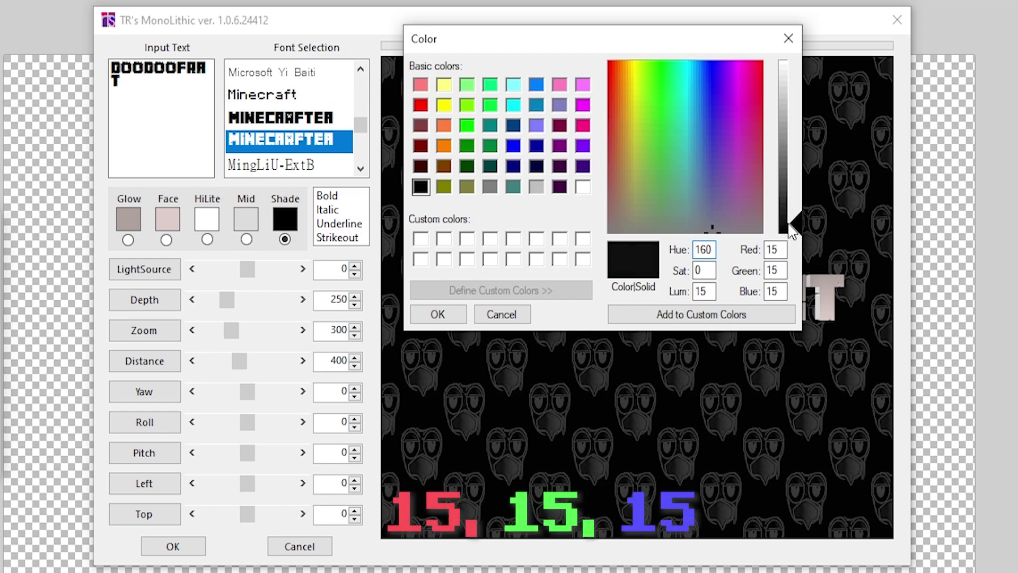
{"action": "left_click", "coordinate": [459, 319]}
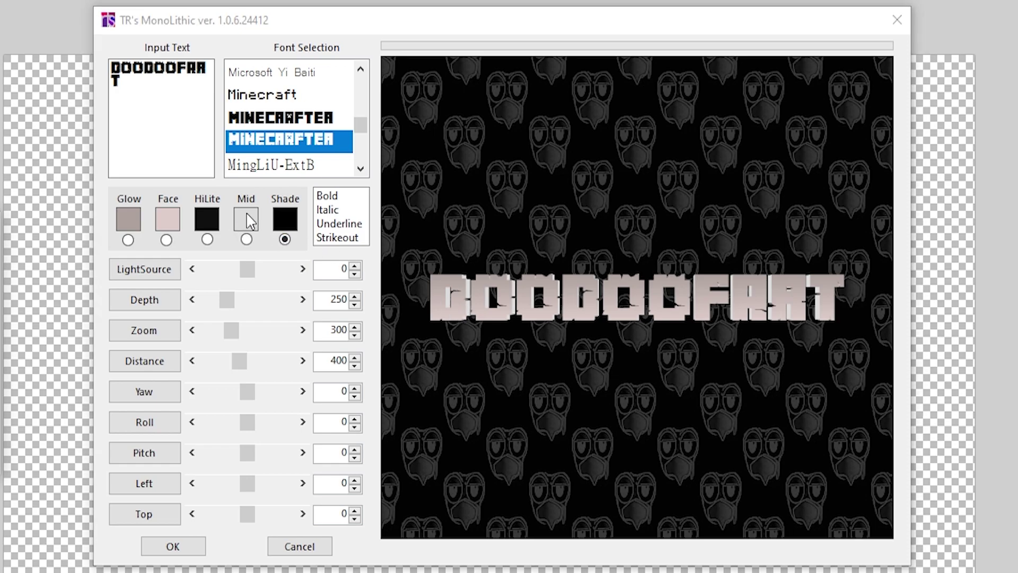
- Darken the mid-tone colour to near-black
{"action": "left_click", "coordinate": [246, 219]}
{"action": "left_click", "coordinate": [501, 291]}
{"action": "left_click_drag", "start_coordinate": [782, 210], "coordinate": [795, 224]}
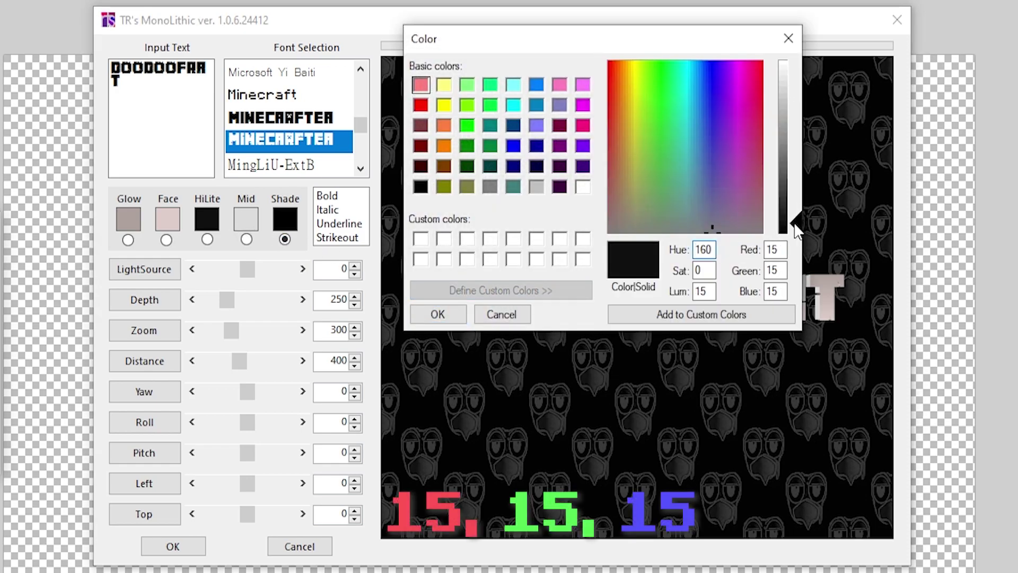
{"action": "left_click", "coordinate": [449, 318]}
- Set the shade colour to dark grey RGB 37, 35, 38
{"action": "left_click", "coordinate": [292, 224]}
{"action": "left_click", "coordinate": [551, 290]}
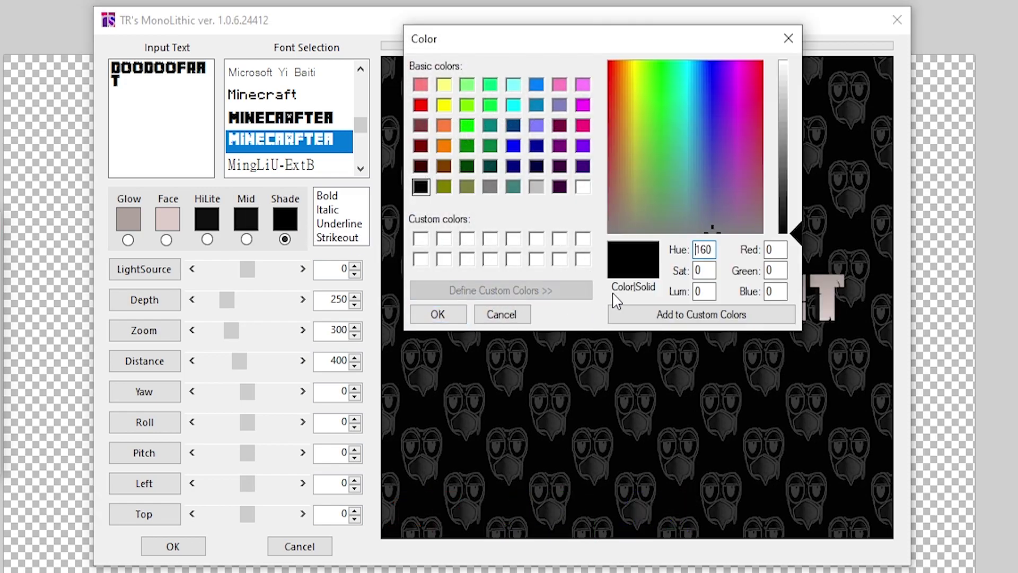
{"action": "double_click", "coordinate": [783, 247]}
{"action": "type", "text": "3"}
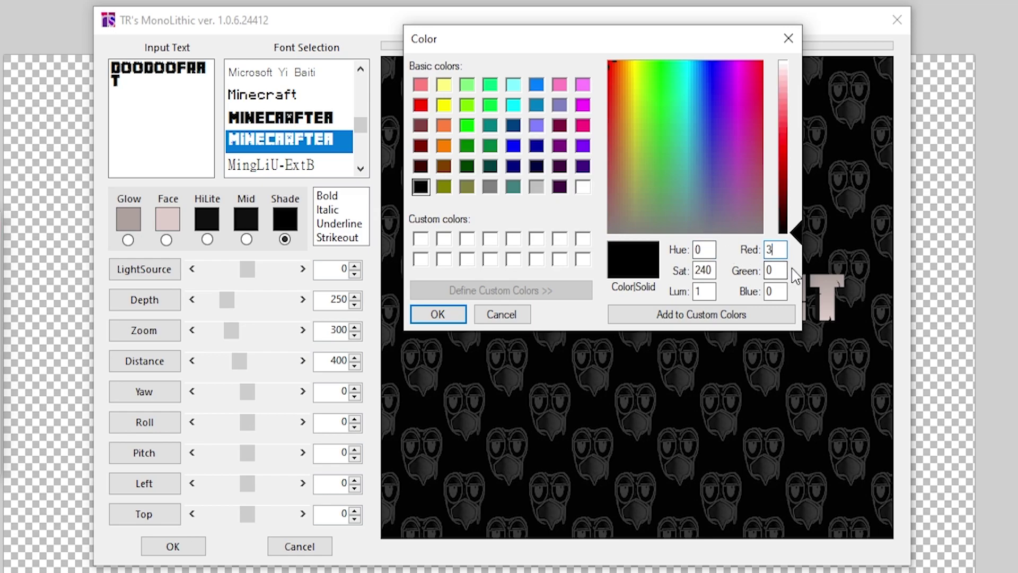
{"action": "type", "text": "7"}
{"action": "key", "text": "Tab"}
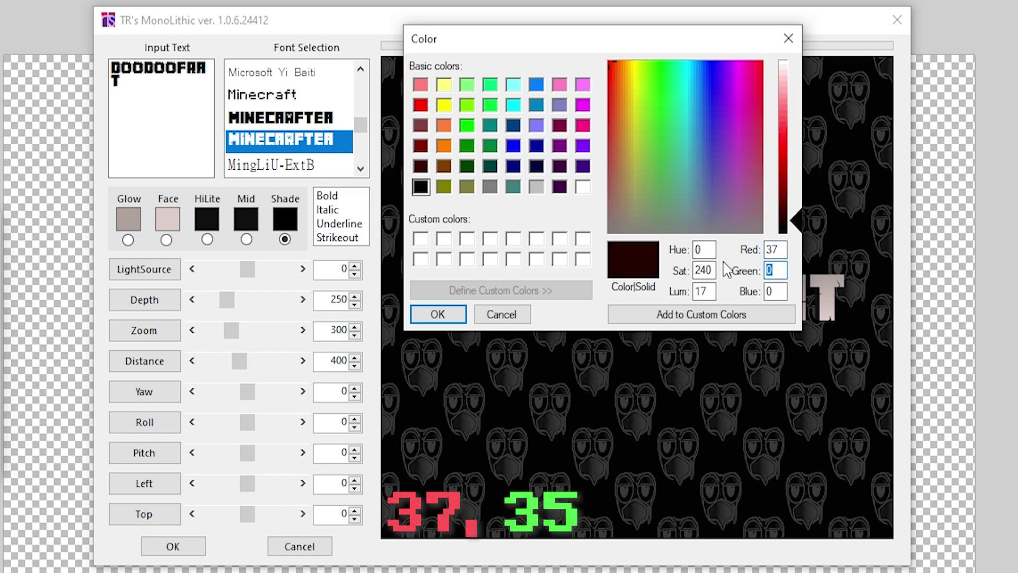
{"action": "type", "text": "35"}
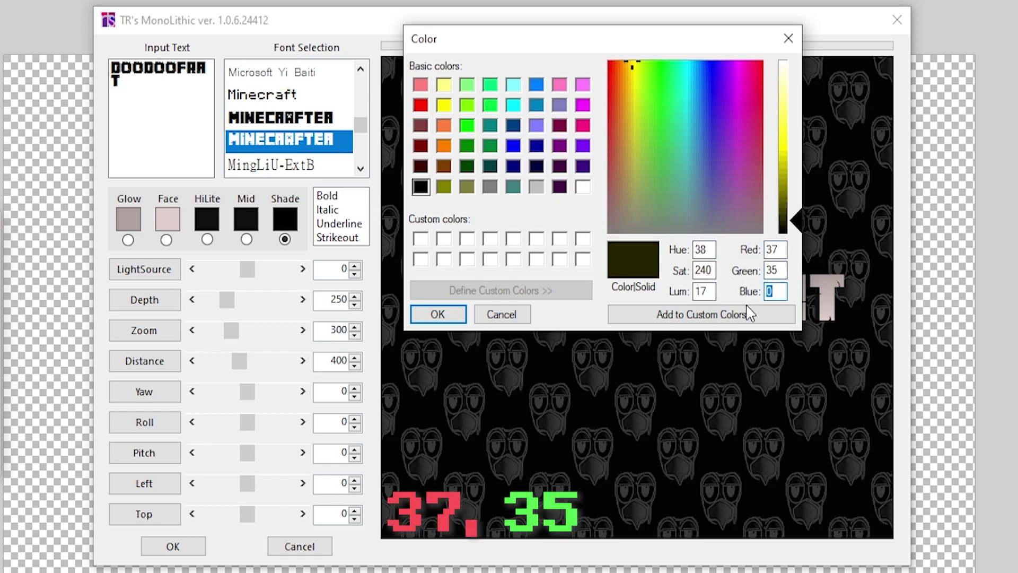
{"action": "type", "text": "38"}
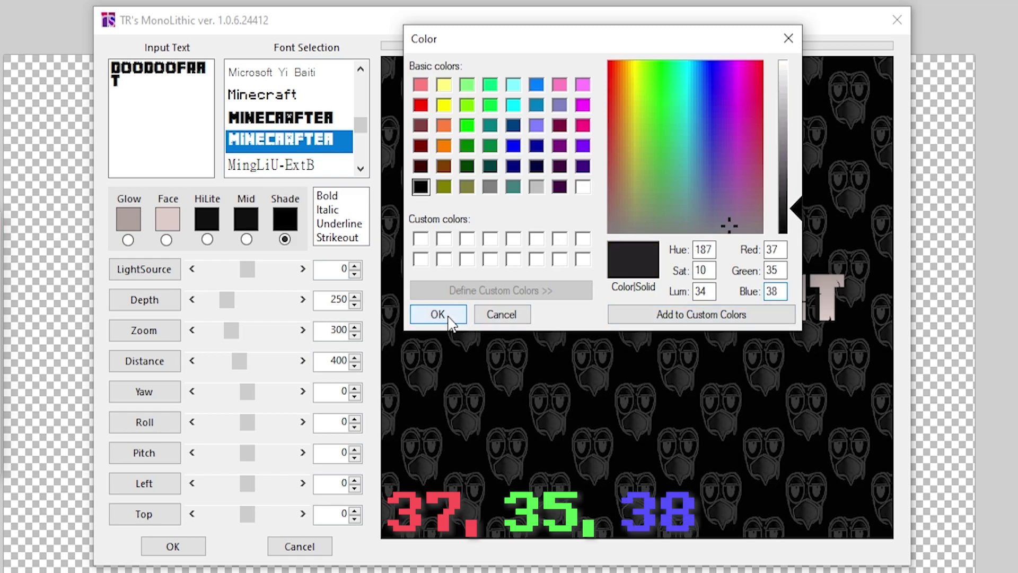
{"action": "left_click", "coordinate": [438, 315]}
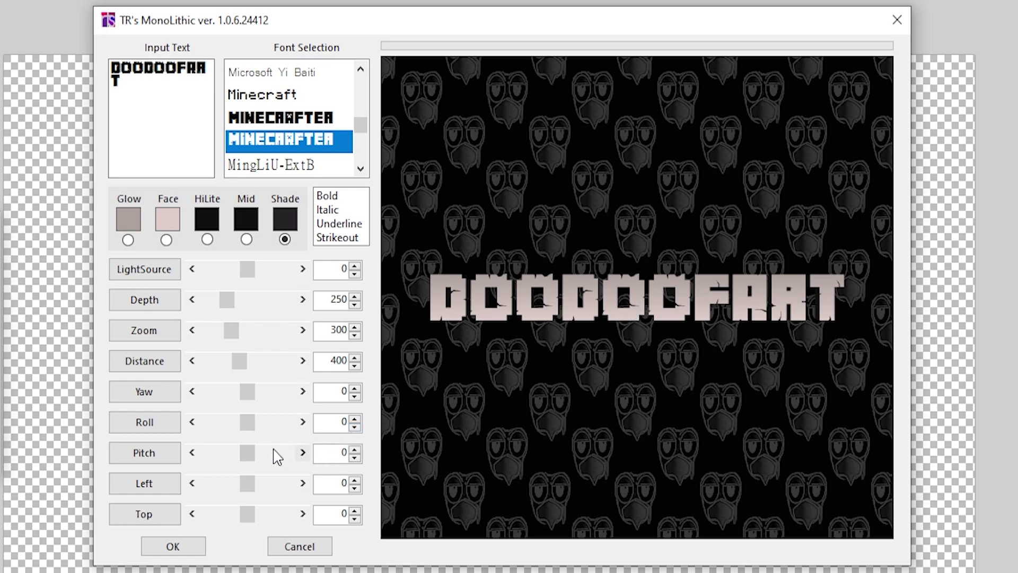
- Set the text's pitch to -20
{"action": "left_click", "coordinate": [164, 461]}
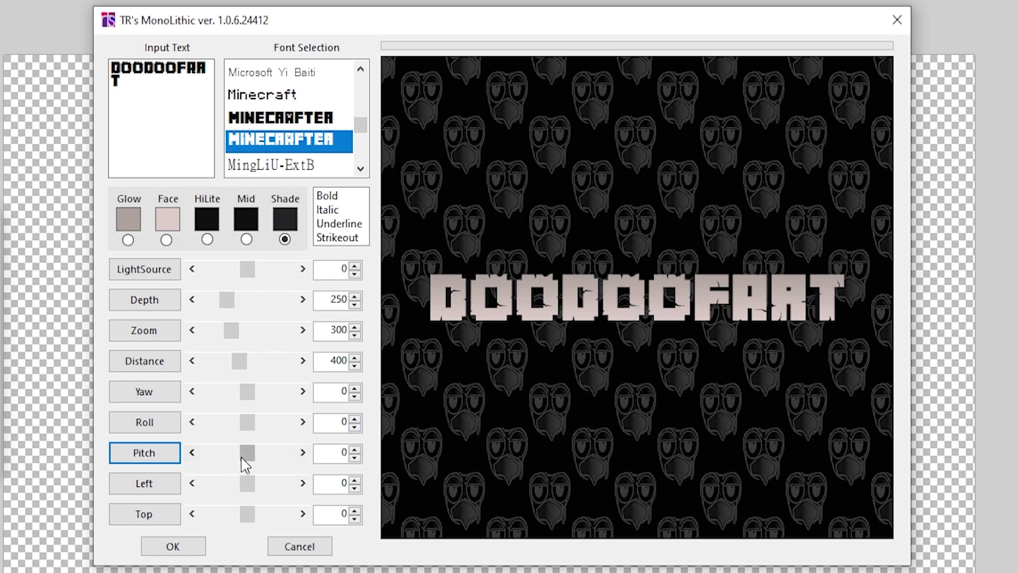
{"action": "left_click_drag", "start_coordinate": [244, 465], "coordinate": [221, 462]}
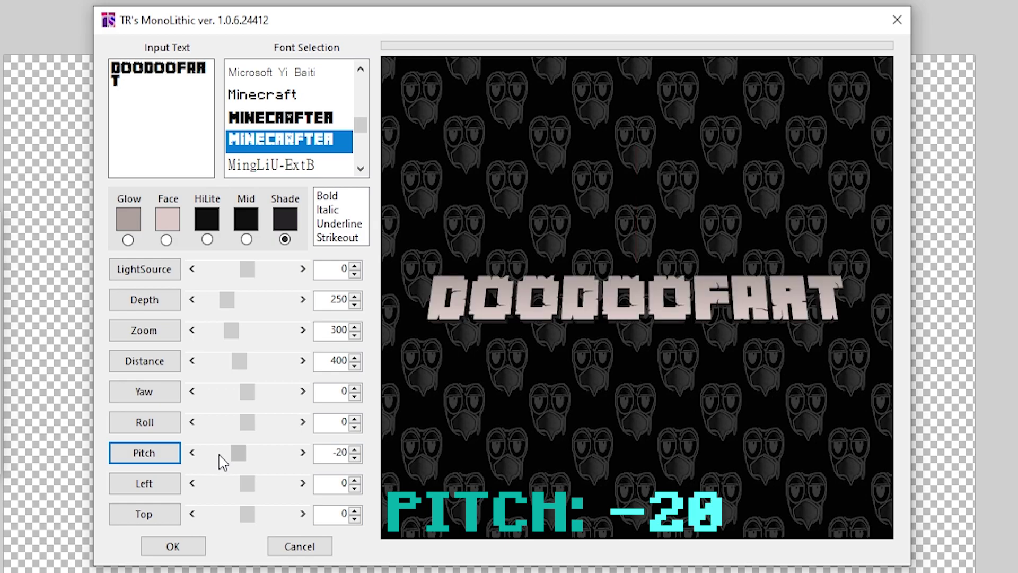
{"action": "left_click", "coordinate": [302, 452]}
{"action": "left_click", "coordinate": [303, 453]}
{"action": "left_click", "coordinate": [303, 453]}
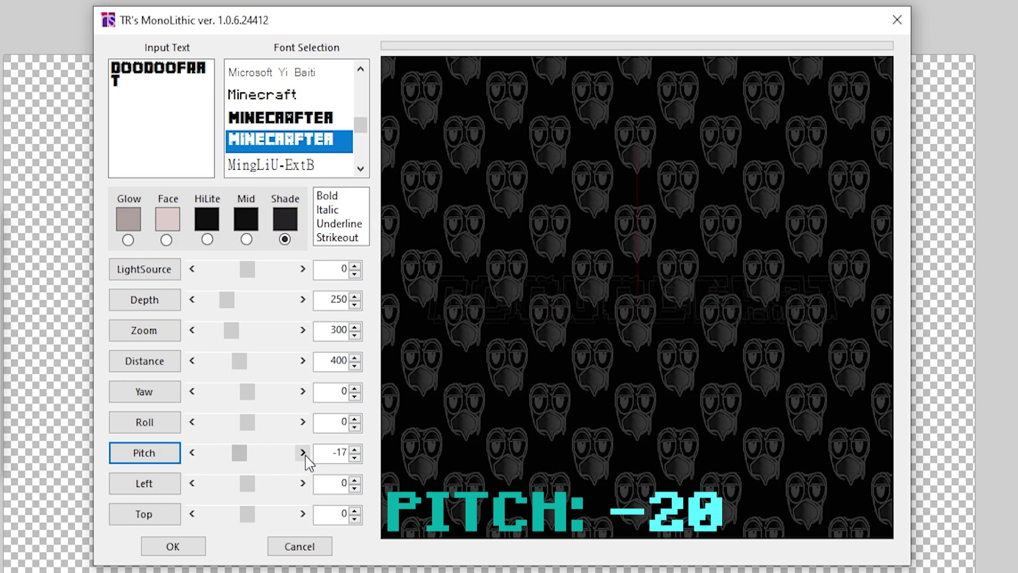
{"action": "left_click", "coordinate": [303, 453]}
{"action": "left_click", "coordinate": [303, 453]}
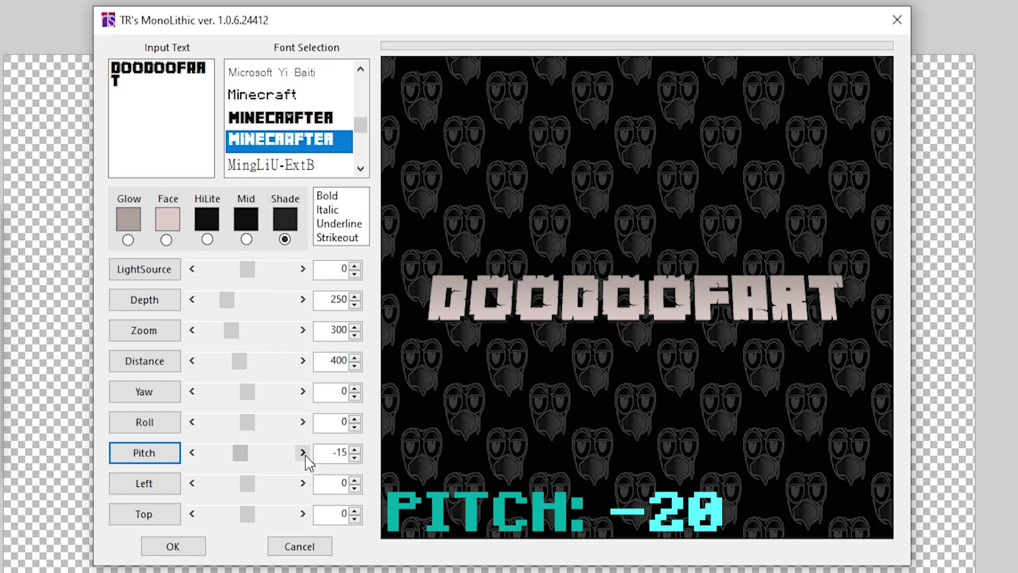
{"action": "left_click", "coordinate": [212, 455]}
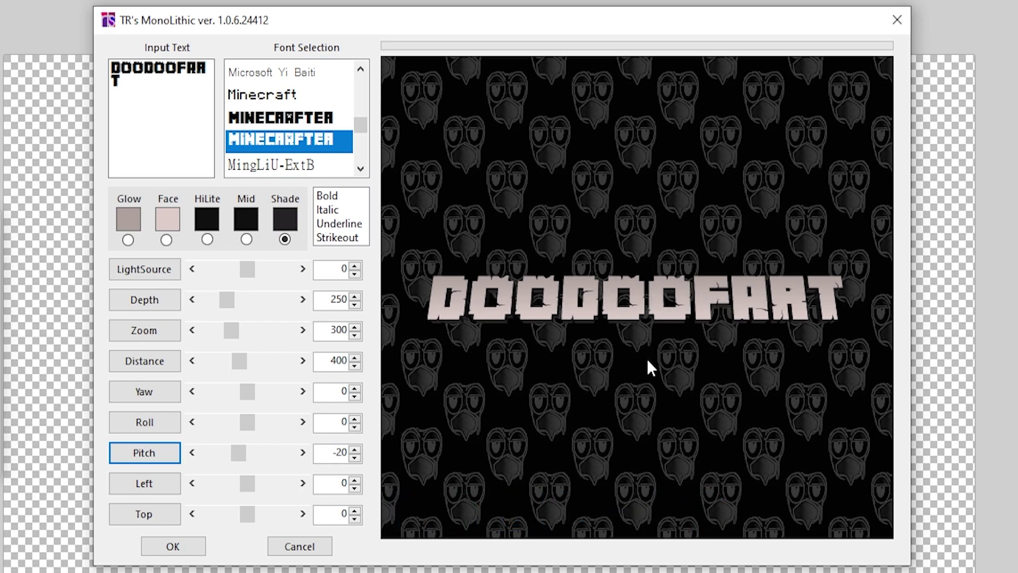
- Set depth to 425 and zoom to about 363, then apply the effect to the canvas
{"action": "left_click_drag", "start_coordinate": [227, 299], "coordinate": [242, 301]}
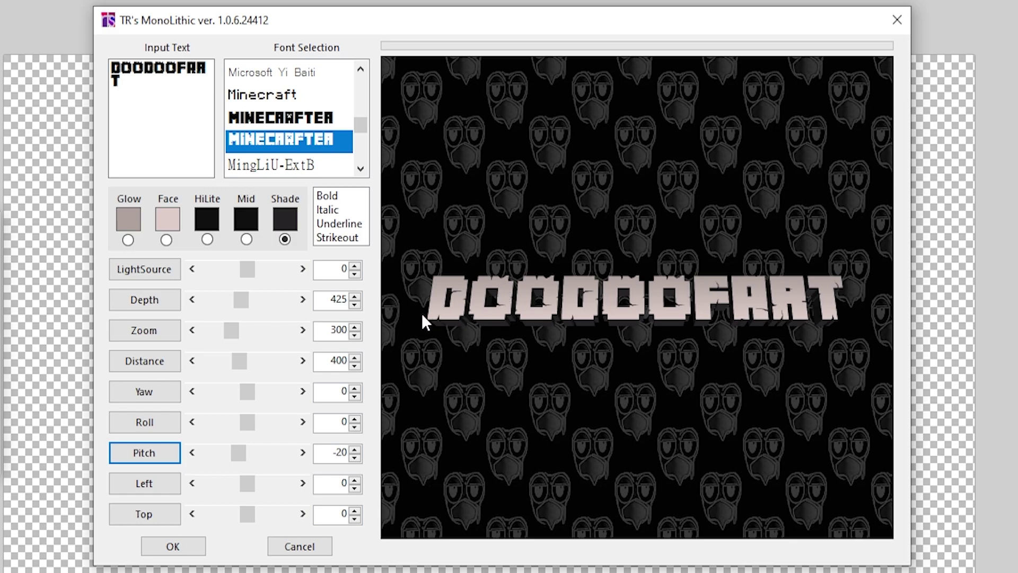
{"action": "left_click_drag", "start_coordinate": [231, 333], "coordinate": [236, 344]}
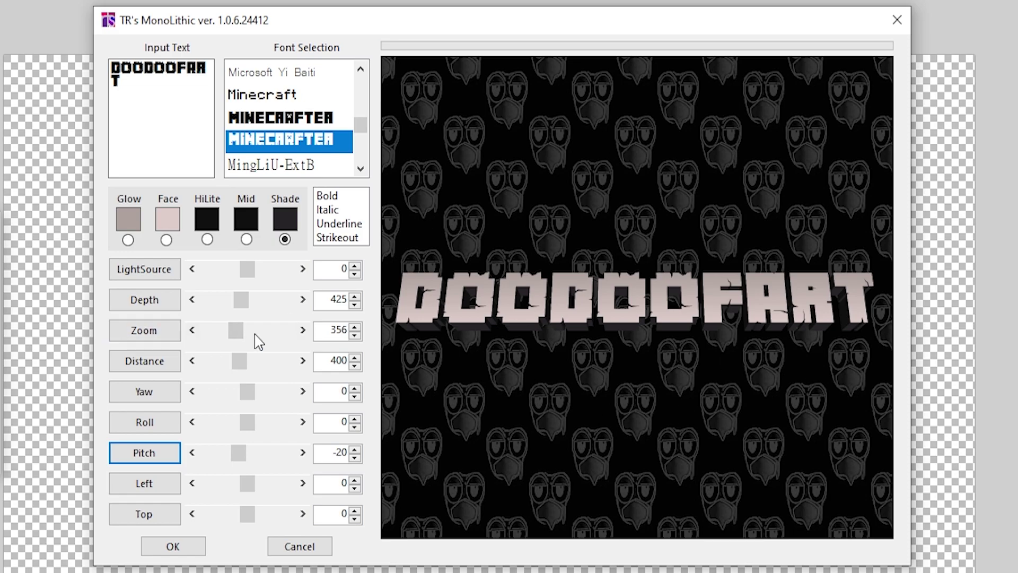
{"action": "left_click", "coordinate": [302, 330]}
{"action": "left_click", "coordinate": [303, 330]}
{"action": "left_click", "coordinate": [303, 330]}
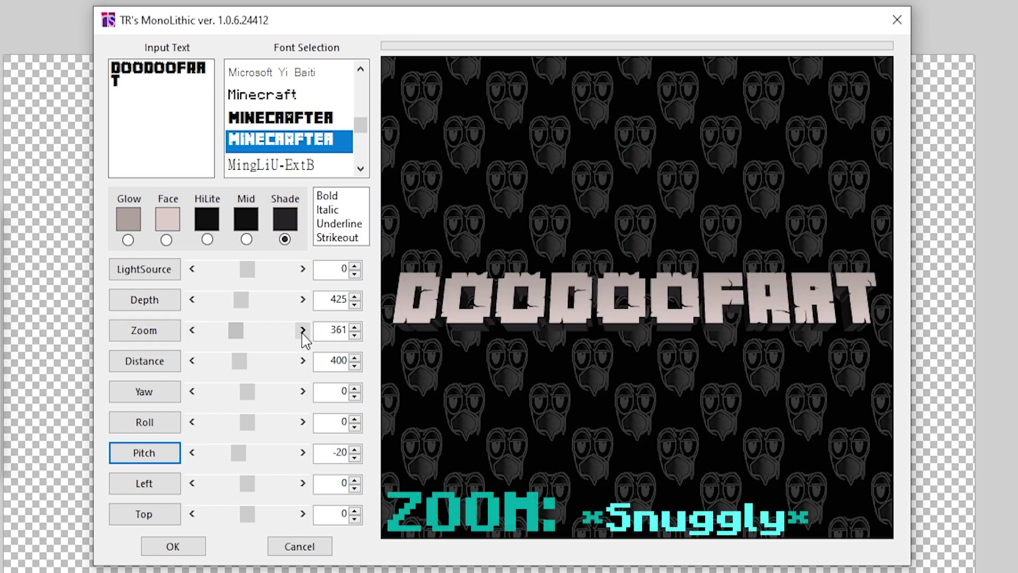
{"action": "left_click", "coordinate": [303, 330]}
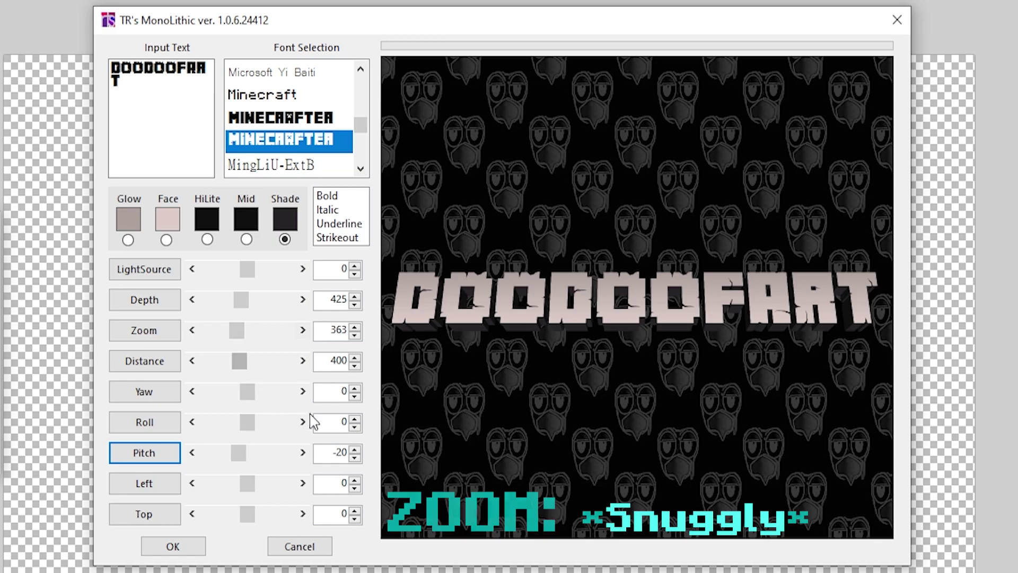
{"action": "left_click", "coordinate": [197, 546]}
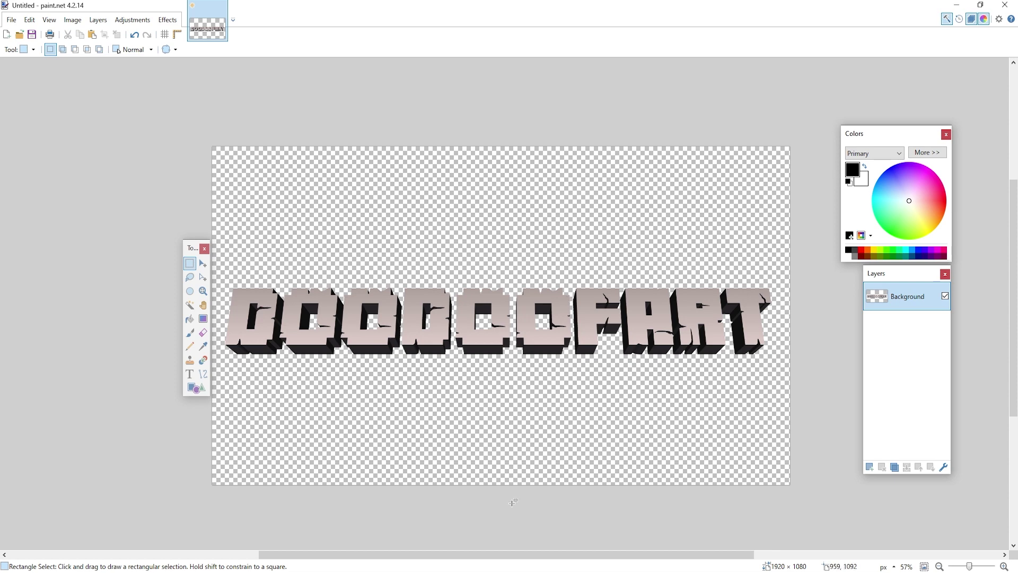
- Add a black Drop Shadow to the text with blur radius 0 and widening radius 13
{"action": "left_click", "coordinate": [168, 20]}
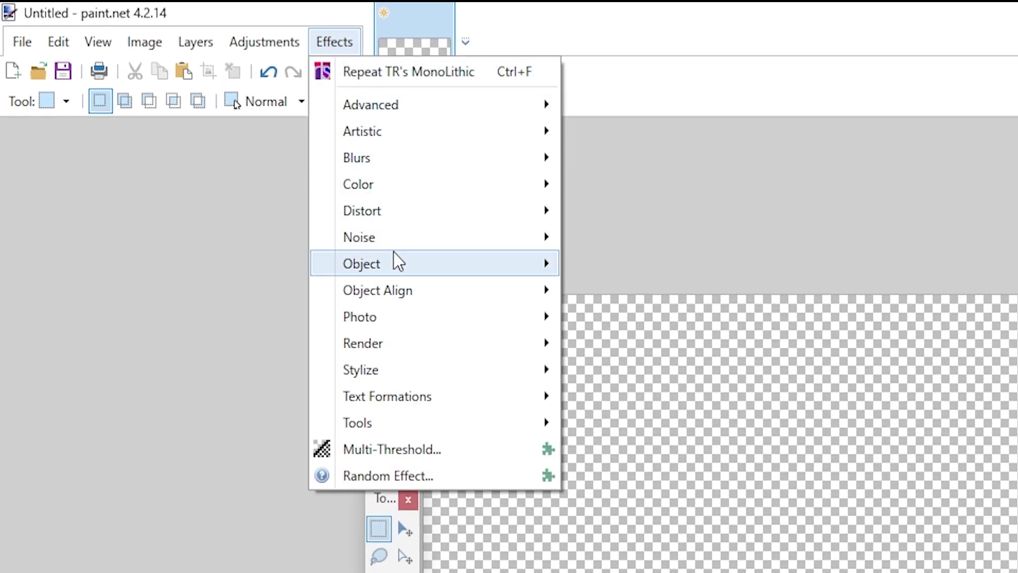
{"action": "mouse_move", "coordinate": [396, 262]}
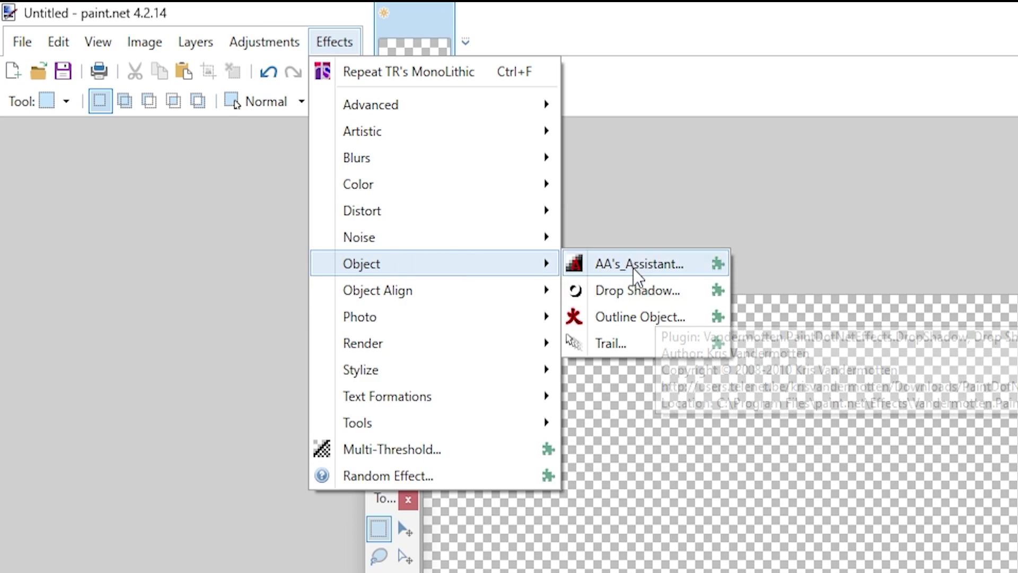
{"action": "left_click", "coordinate": [640, 288]}
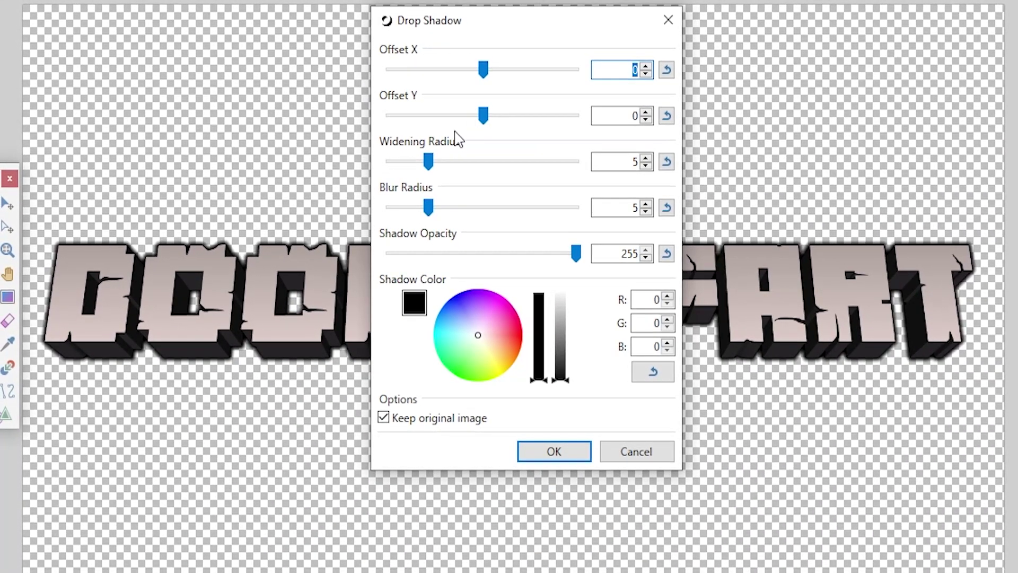
{"action": "left_click_drag", "start_coordinate": [428, 207], "coordinate": [382, 208]}
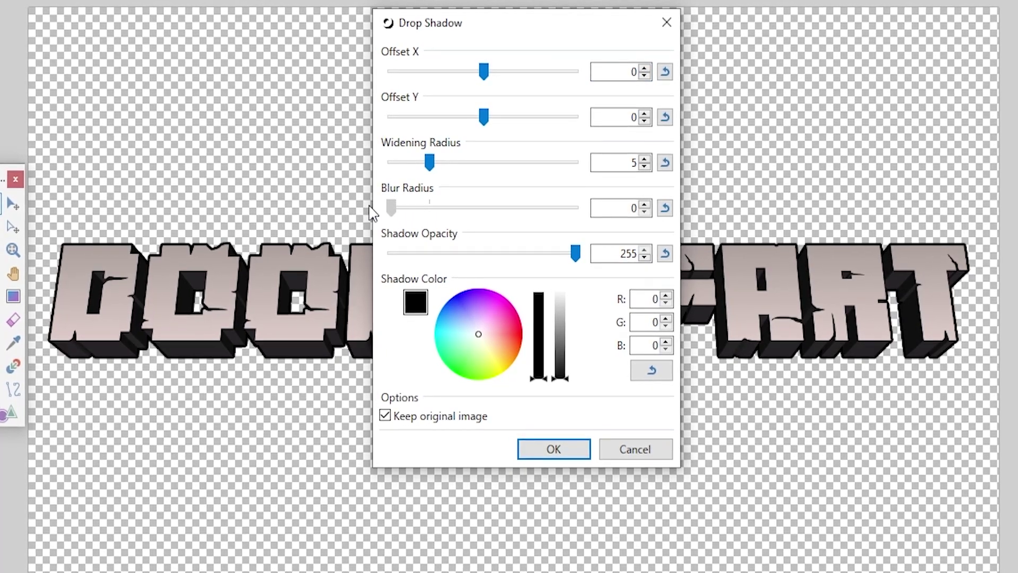
{"action": "left_click_drag", "start_coordinate": [438, 156], "coordinate": [497, 164]}
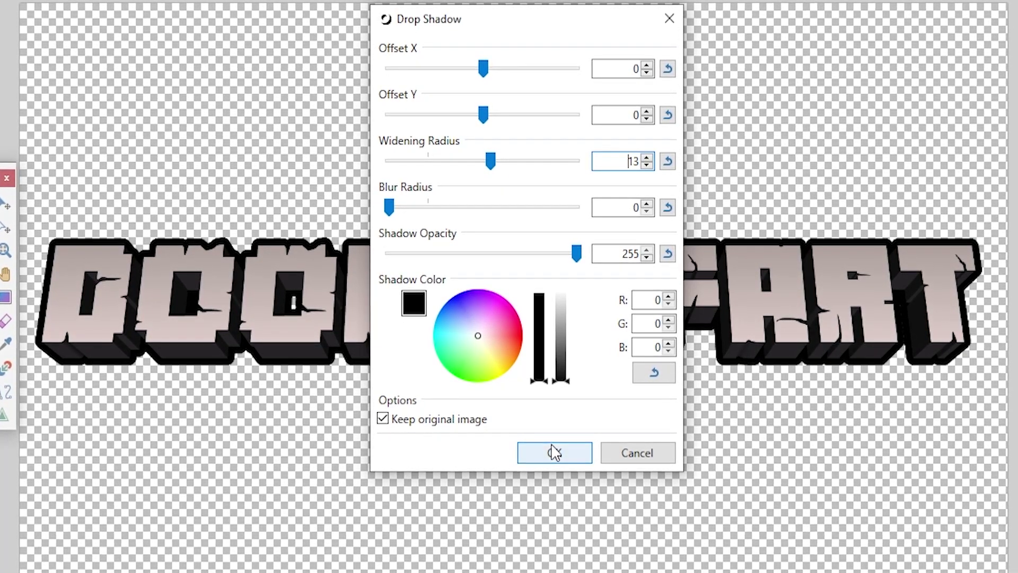
{"action": "left_click", "coordinate": [553, 451]}
- Zoom in and out to inspect the black-outlined DOODOOFART logo, then bring Discord to the front
{"action": "scroll", "coordinate": [819, 273], "scroll_direction": "down", "scroll_amount": 3}
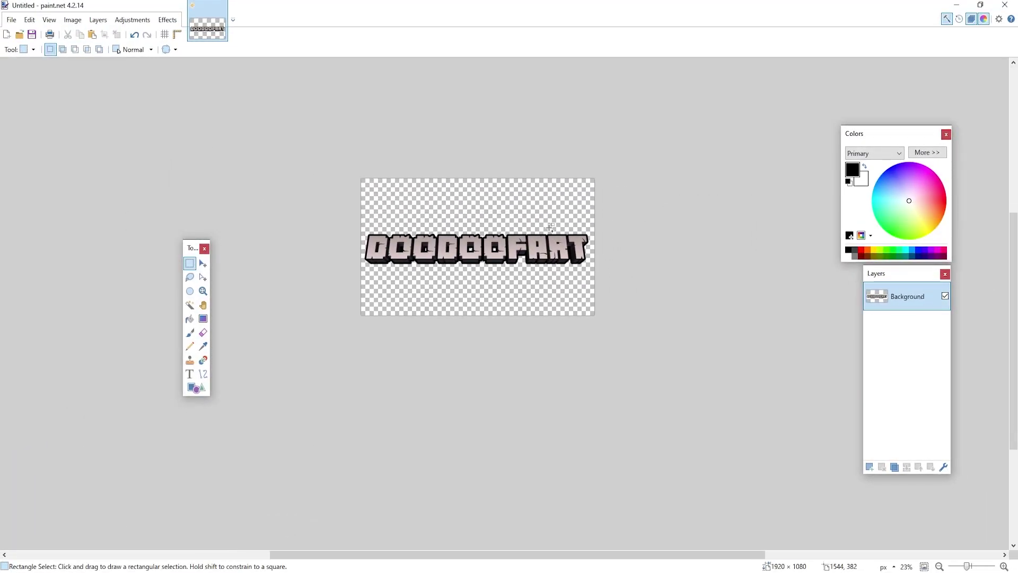
{"action": "scroll", "coordinate": [552, 140], "scroll_direction": "up", "scroll_amount": 1}
{"action": "scroll", "coordinate": [505, 234], "scroll_direction": "up", "scroll_amount": 5}
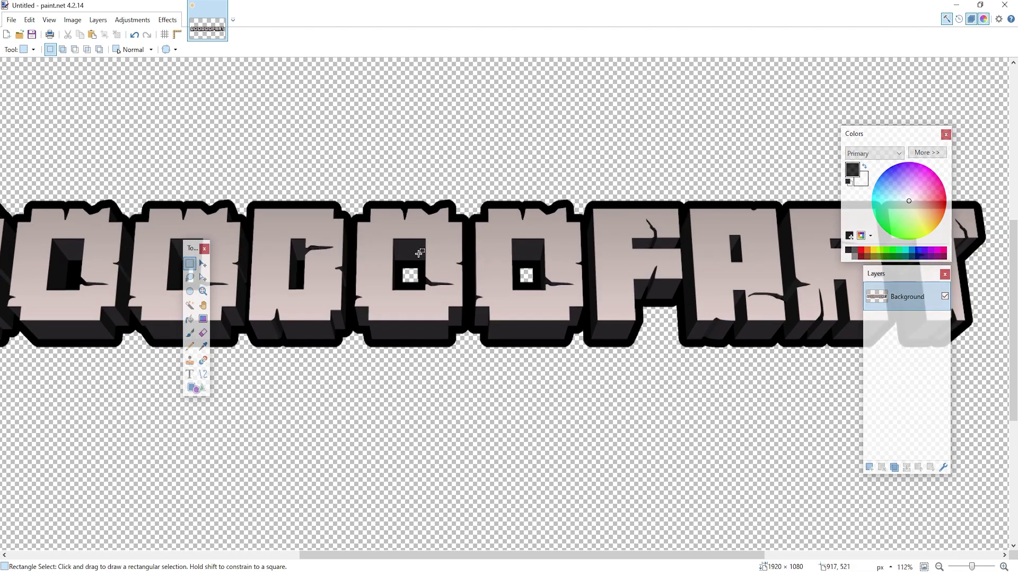
{"action": "scroll", "coordinate": [613, 307], "scroll_direction": "right", "scroll_amount": 3}
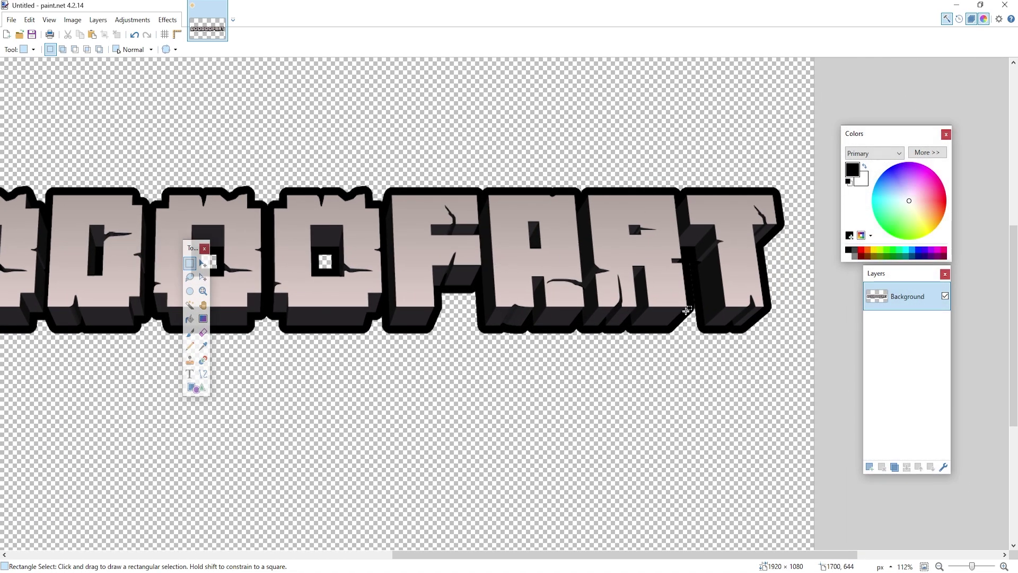
{"action": "scroll", "coordinate": [687, 311], "scroll_direction": "down", "scroll_amount": 4}
{"action": "scroll", "coordinate": [605, 287], "scroll_direction": "up", "scroll_amount": 2}
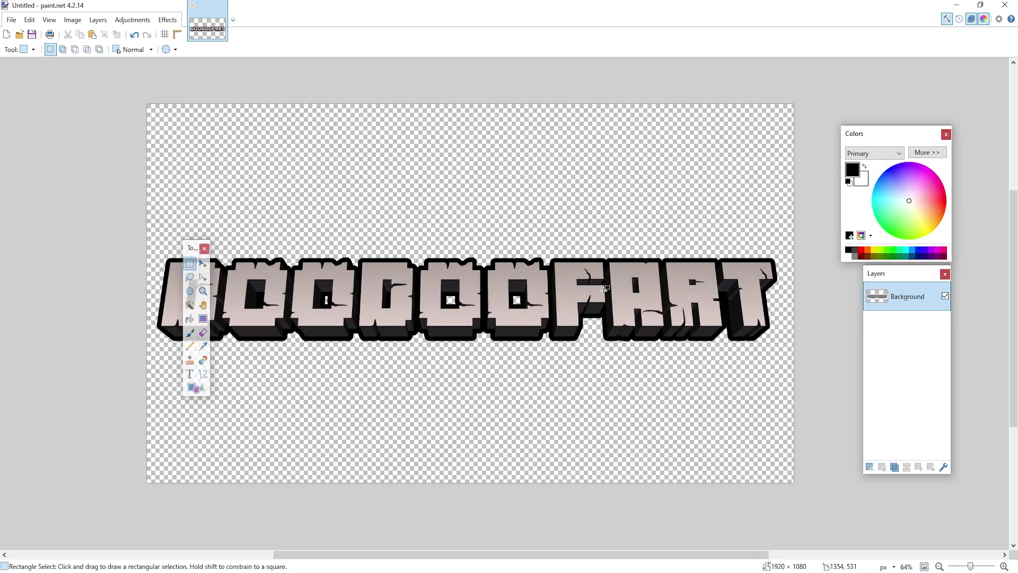
{"action": "scroll", "coordinate": [605, 289], "scroll_direction": "down", "scroll_amount": 1}
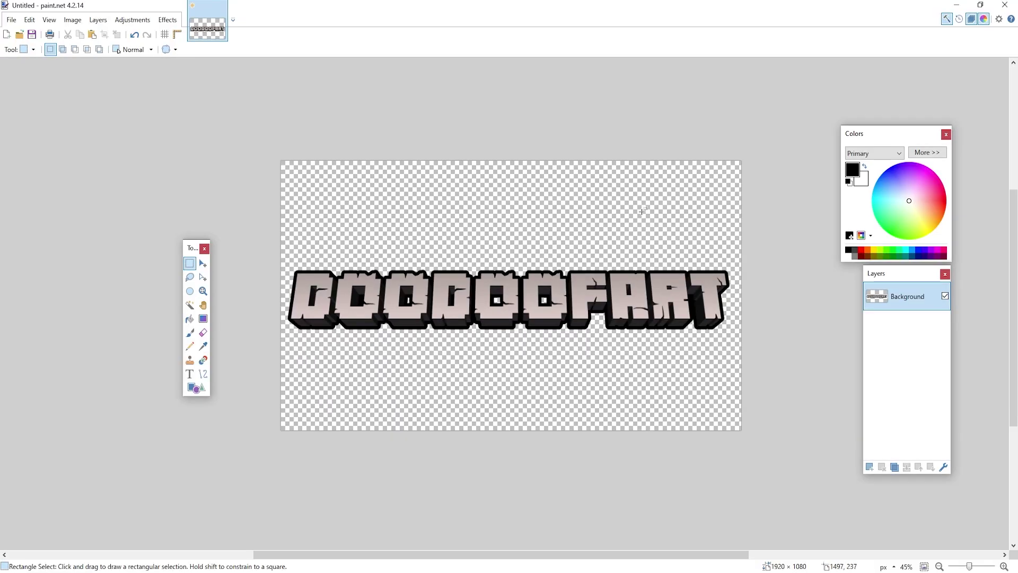
{"action": "key", "text": "ctrl+v"}
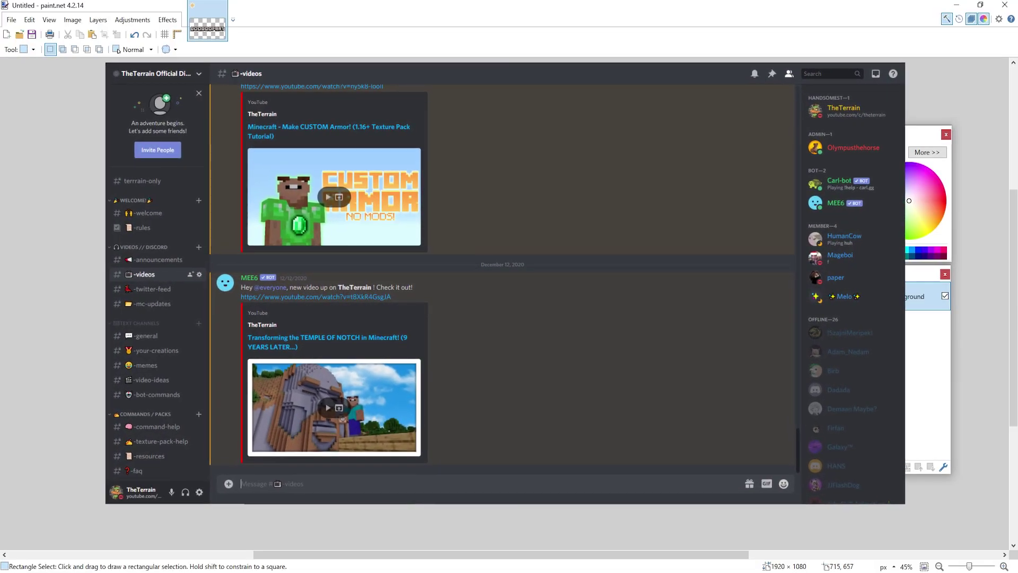